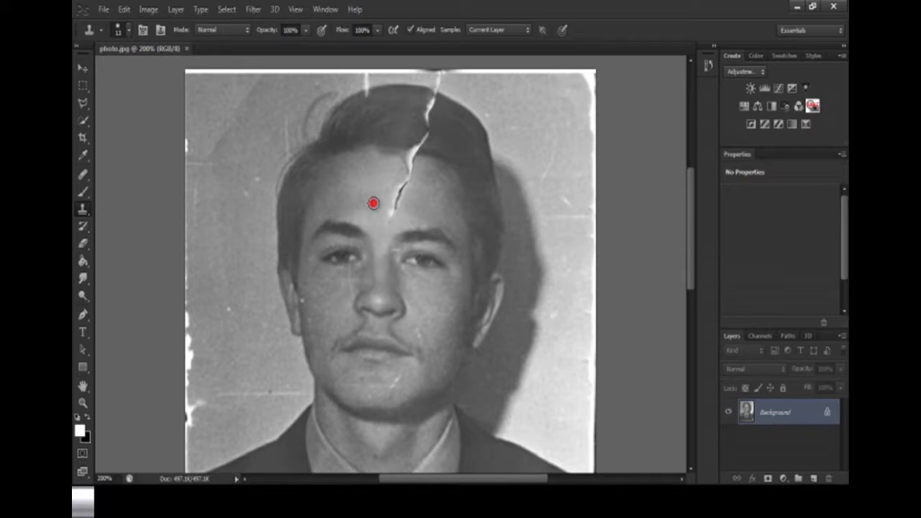
- Clone nearby clean skin over the white crack running down the forehead from the hairline
click(388, 219)
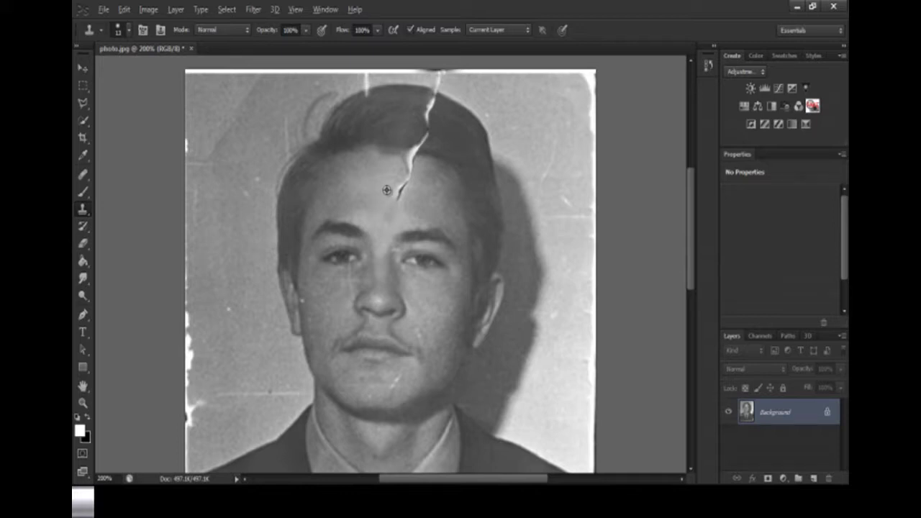
alt+click(387, 190)
click(398, 197)
click(392, 190)
alt+click(391, 177)
drag(405, 178, 408, 170)
alt+click(385, 157)
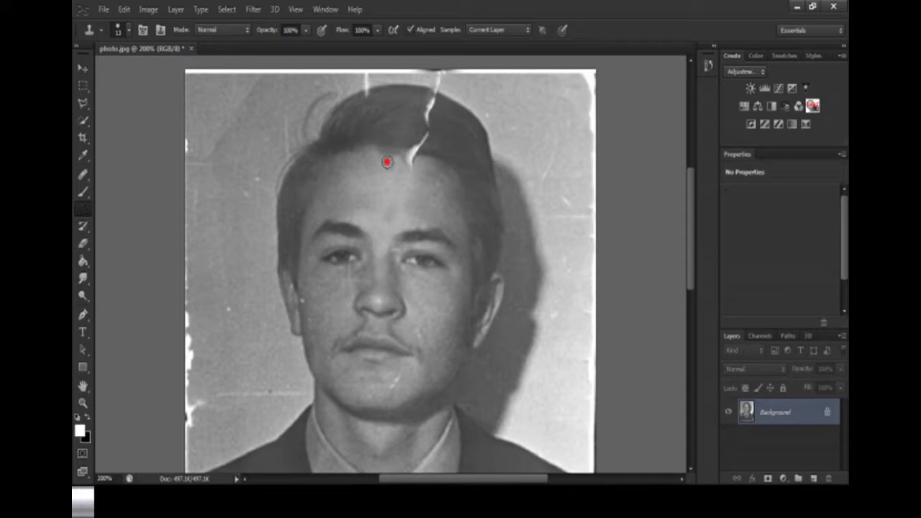
click(409, 163)
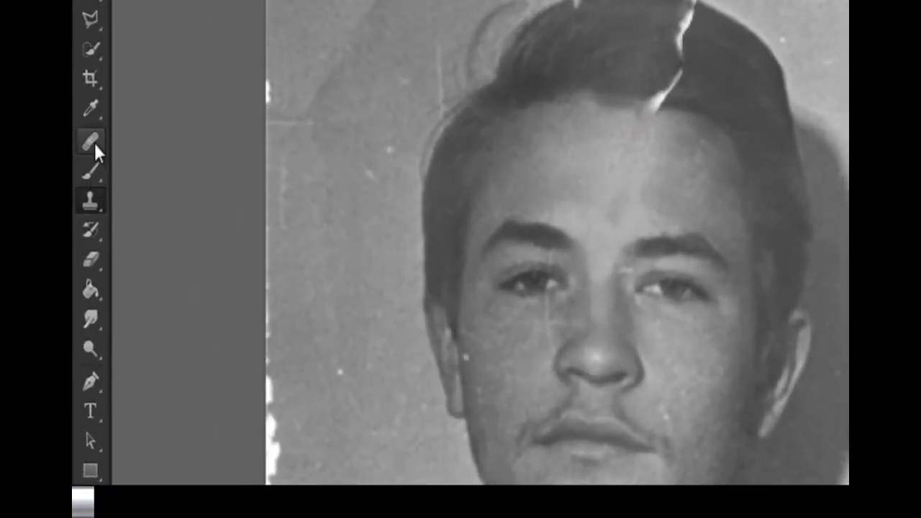
- Repair the remaining crack through the hair with the Patch Tool, using neighbouring undamaged hair as the replacement
click(94, 141)
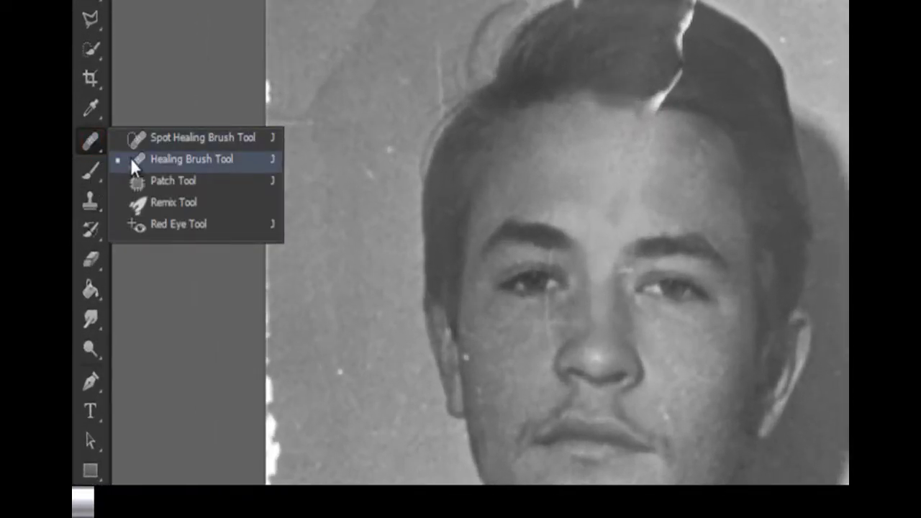
click(135, 180)
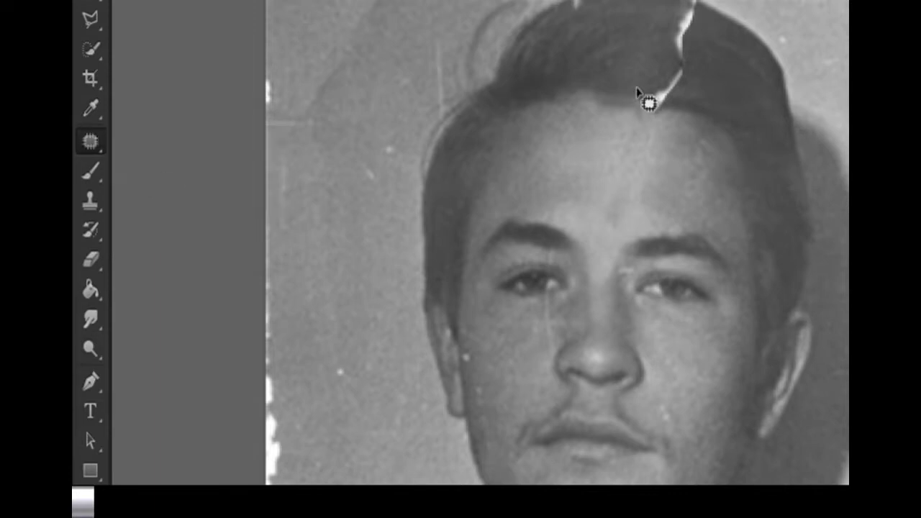
drag(414, 157, 421, 154)
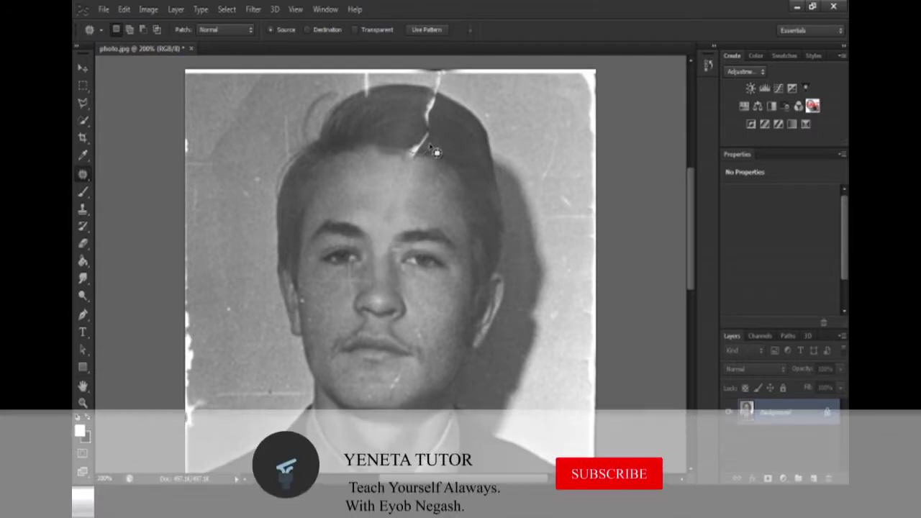
mouse_move(426, 137)
mouse_down()
mouse_move(415, 157)
mouse_move(425, 144)
mouse_move(406, 141)
mouse_up()
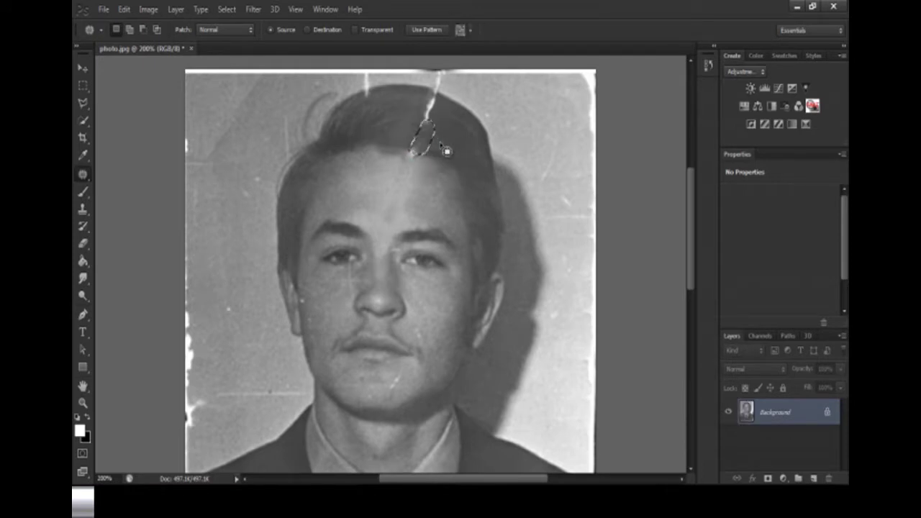
key(ctrl+d)
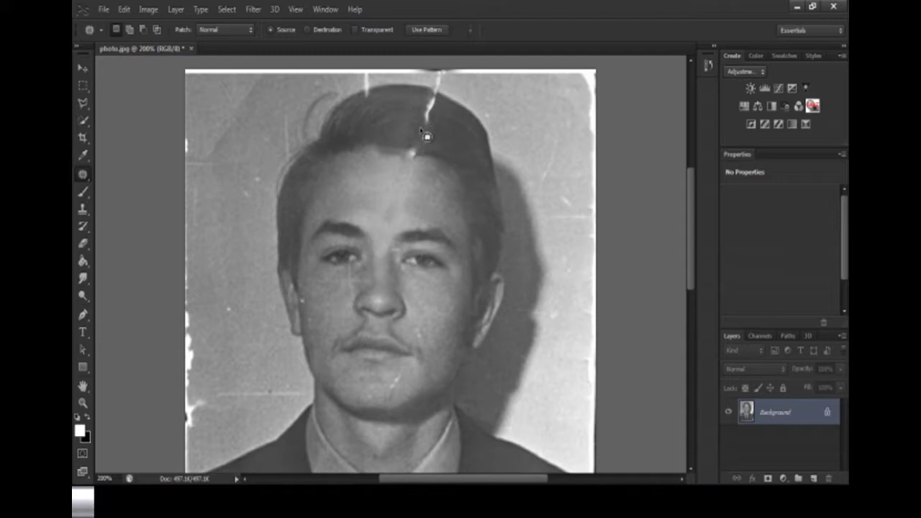
drag(435, 126, 440, 114)
mouse_move(436, 97)
mouse_down()
mouse_move(425, 95)
mouse_move(425, 130)
mouse_move(397, 122)
mouse_up()
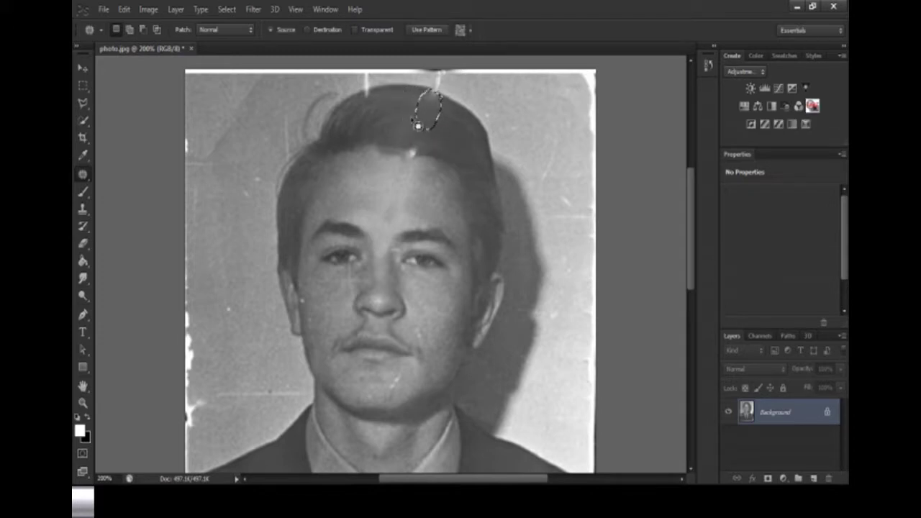
key(ctrl+d)
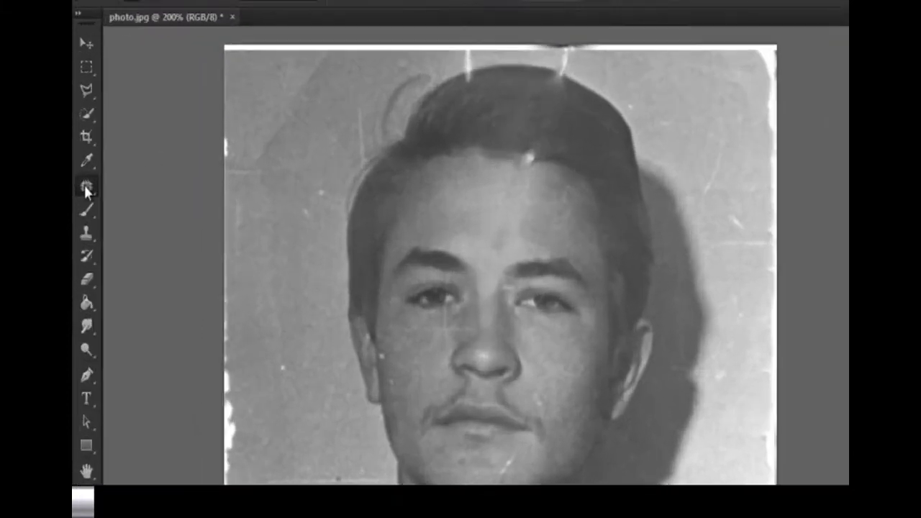
- Heal the leftover white spot at the middle of the hairline using the Healing Brush at 12 px
right_click(83, 174)
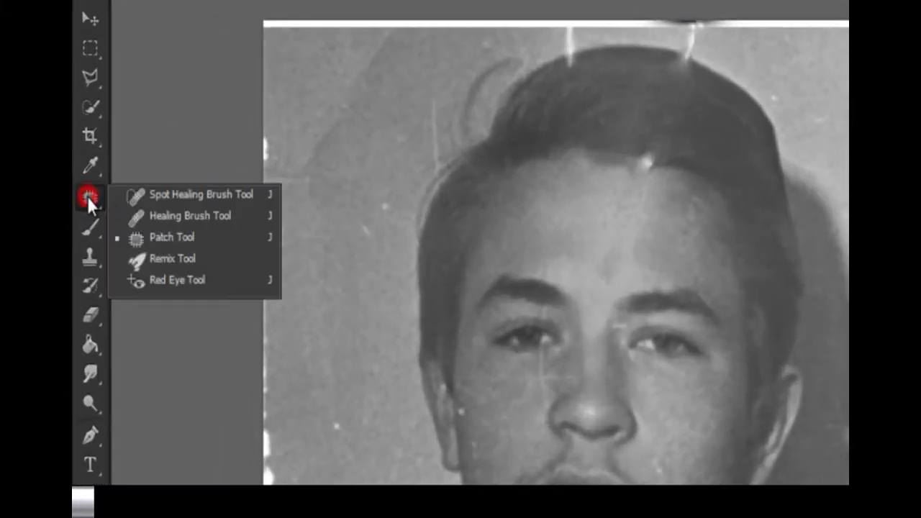
click(128, 214)
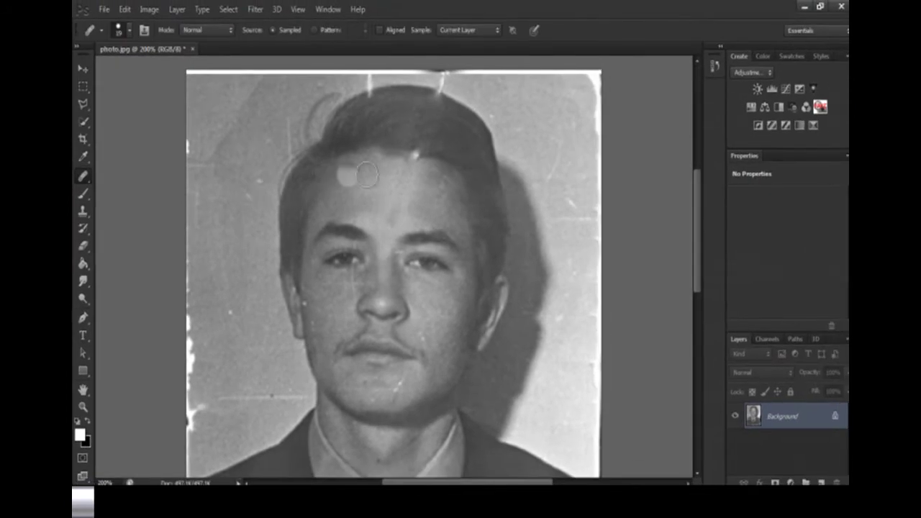
right_click(369, 174)
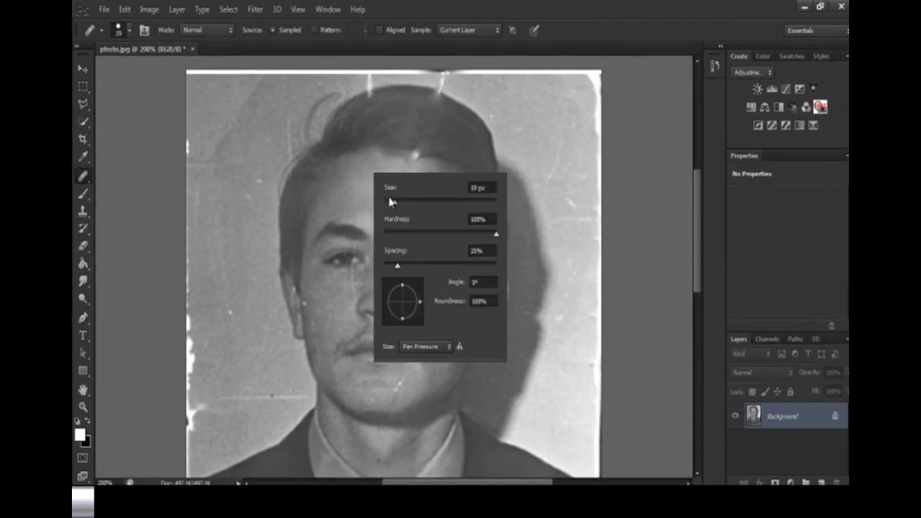
click(392, 205)
click(700, 184)
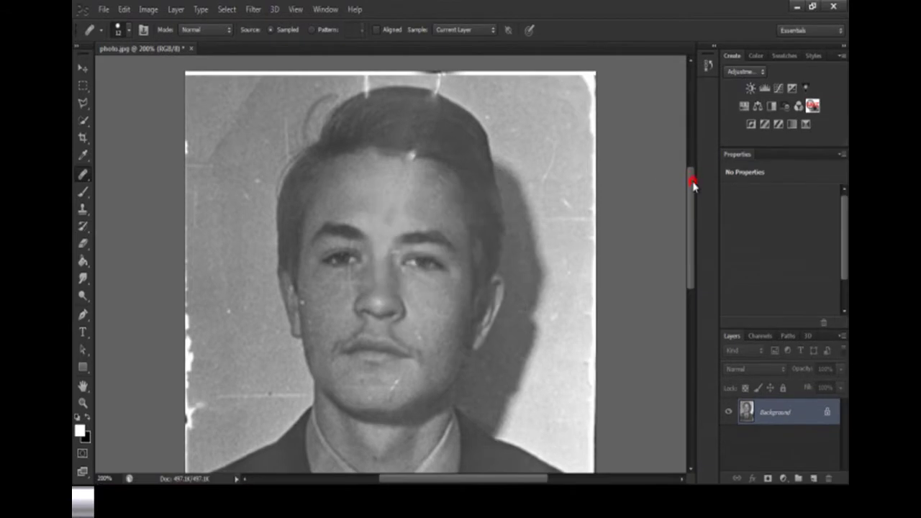
click(395, 161)
click(392, 155)
click(408, 154)
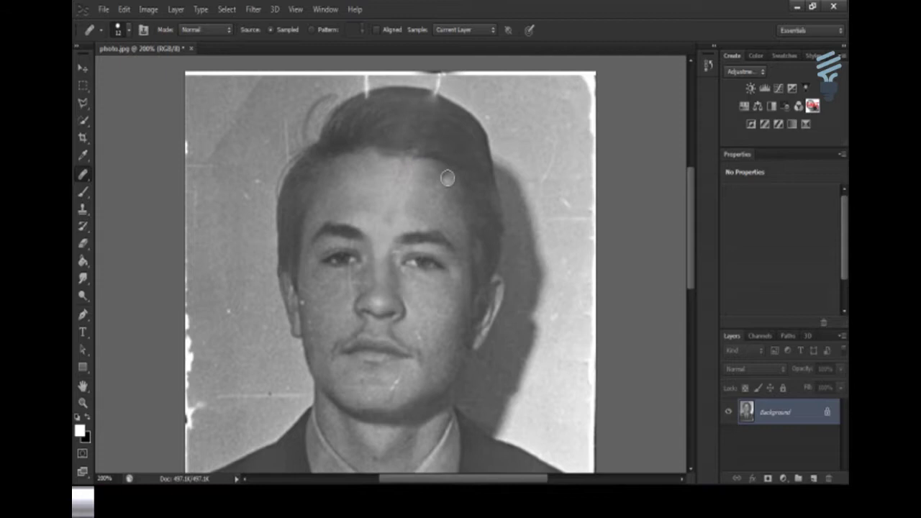
click(421, 155)
click(413, 152)
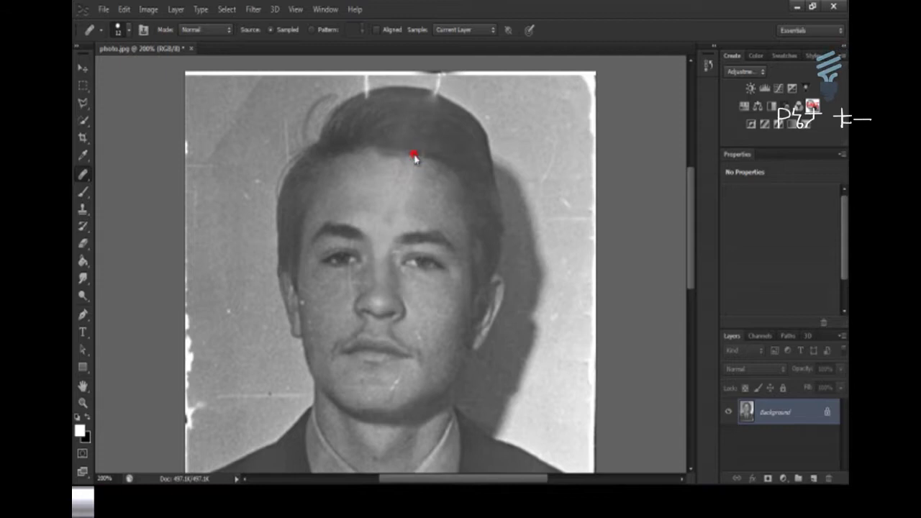
- Remove the small white specks and scratches on the cheek, chin, nose and around the eyes with the Spot Healing Brush
right_click(83, 173)
click(115, 173)
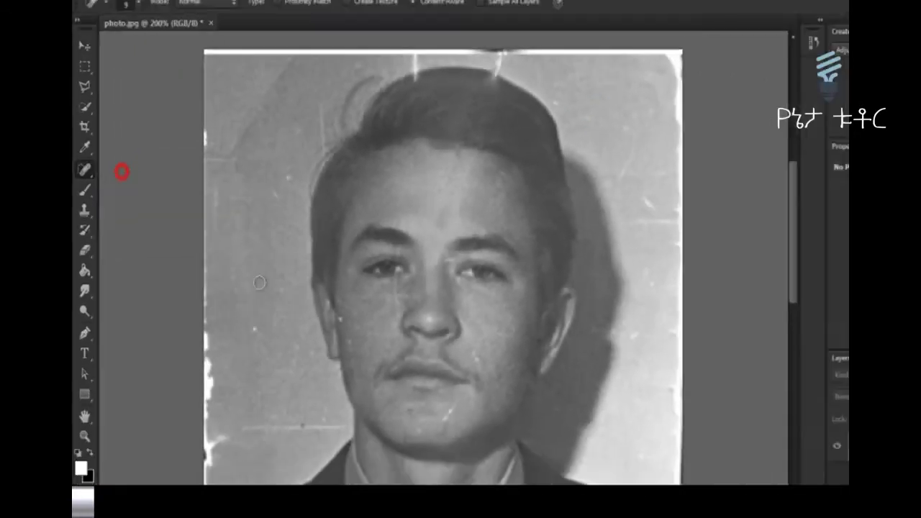
click(303, 304)
click(395, 380)
click(391, 390)
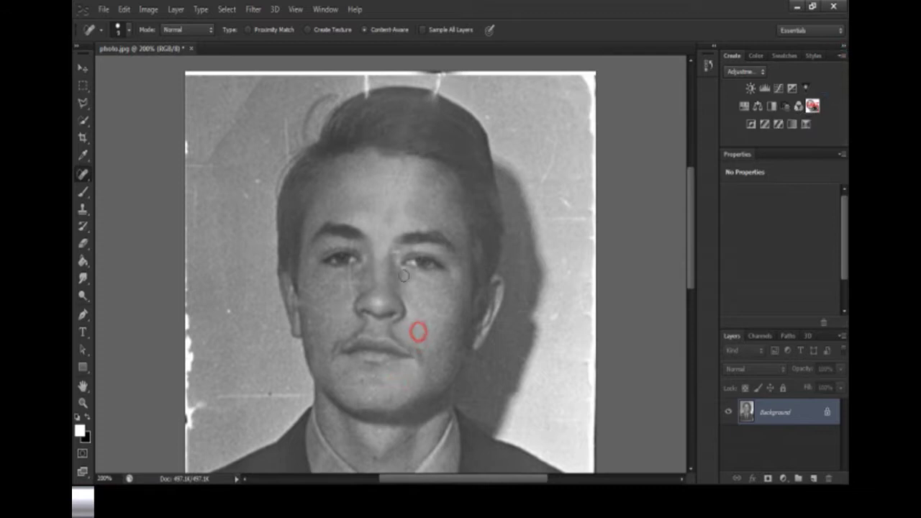
click(395, 251)
drag(348, 278, 350, 298)
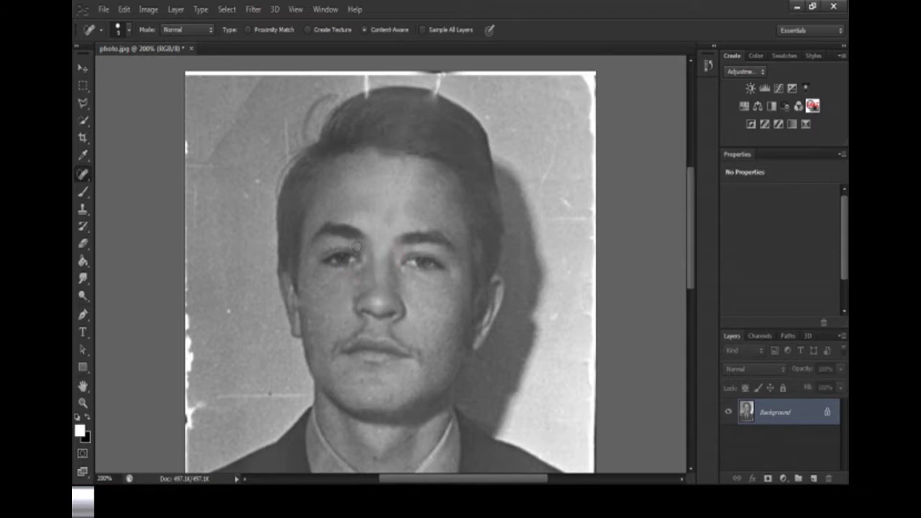
click(352, 244)
- Clone clean background over the white crack remaining just above the right part of the hair
mouse_move(691, 193)
mouse_down()
mouse_move(695, 211)
mouse_move(696, 194)
mouse_up()
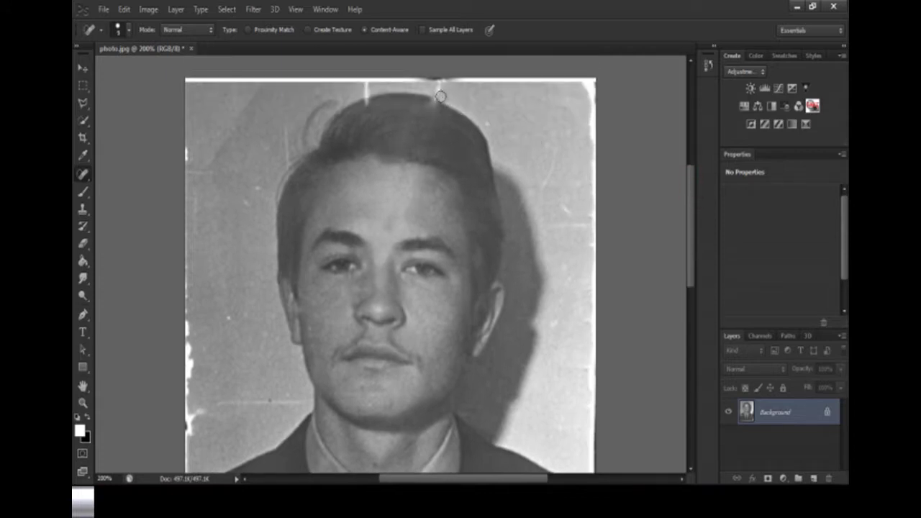
click(83, 208)
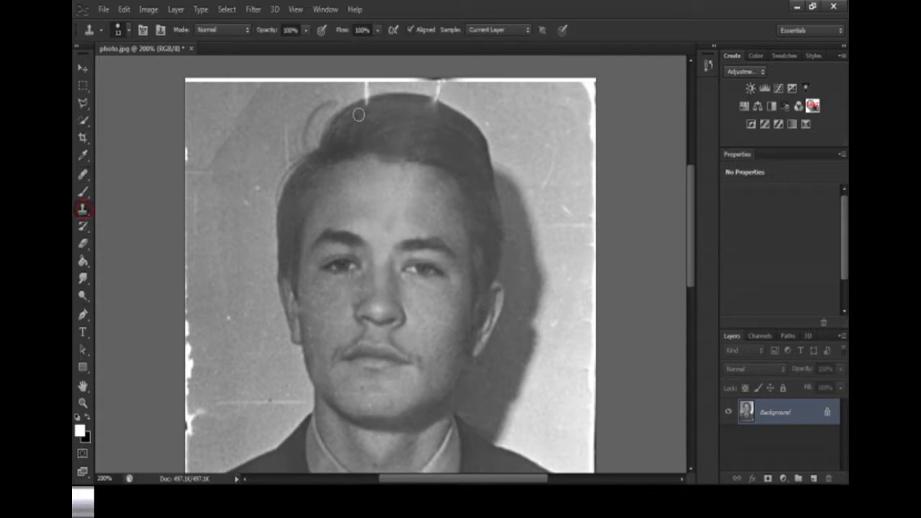
alt+click(445, 93)
click(437, 95)
click(437, 90)
click(438, 91)
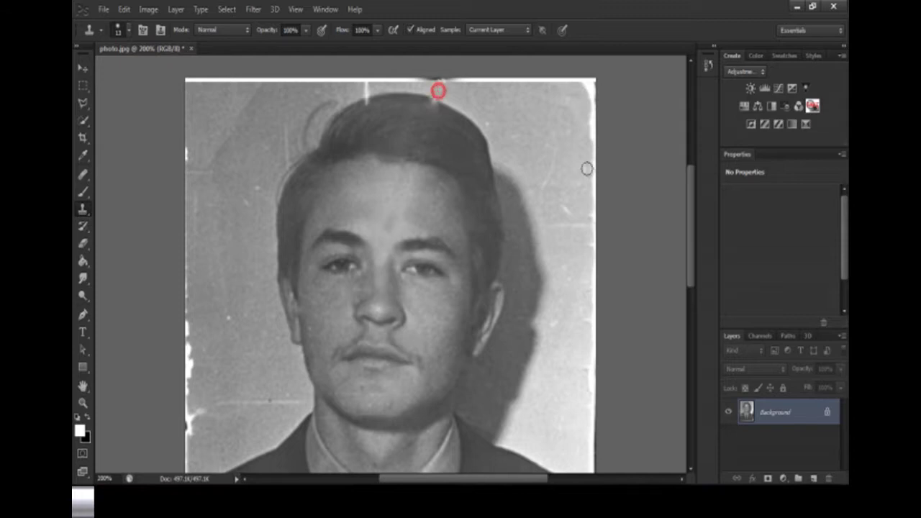
- Clone out the scratches and the horizontal crease in the light background to the right of the head
click(548, 218)
click(559, 208)
click(546, 199)
click(544, 185)
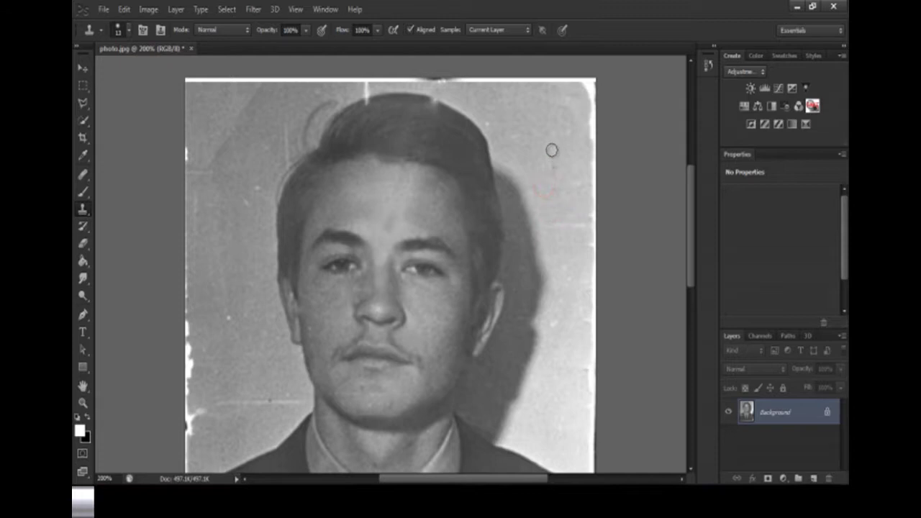
click(551, 242)
click(554, 227)
click(582, 225)
click(560, 180)
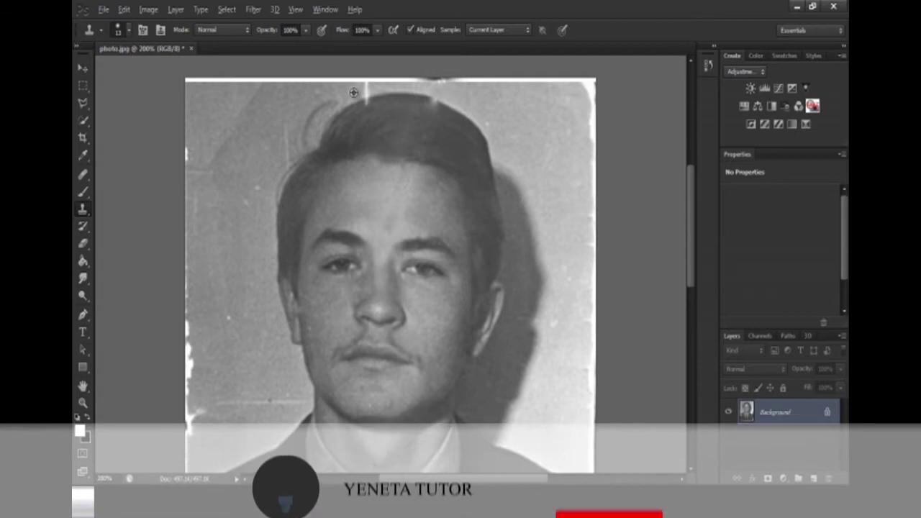
- Clone adjacent background over the vertical white line above the left part of the hair
click(354, 89)
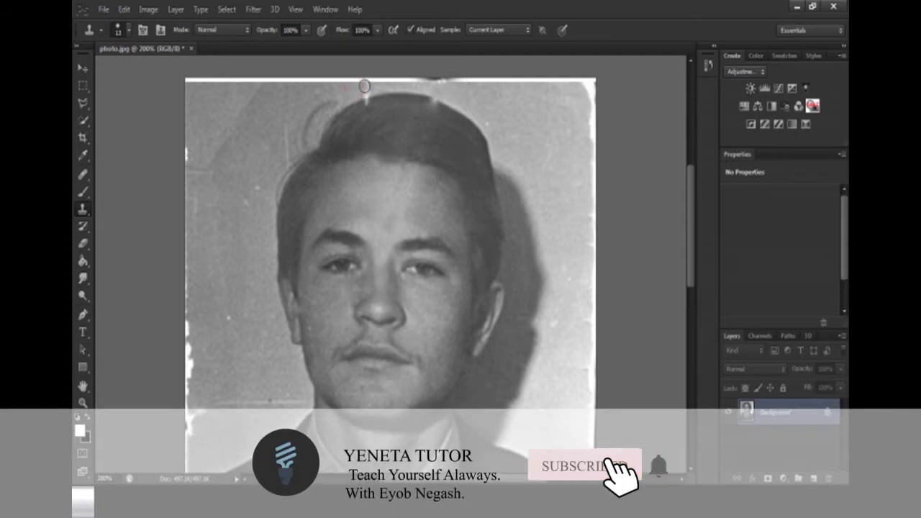
click(365, 87)
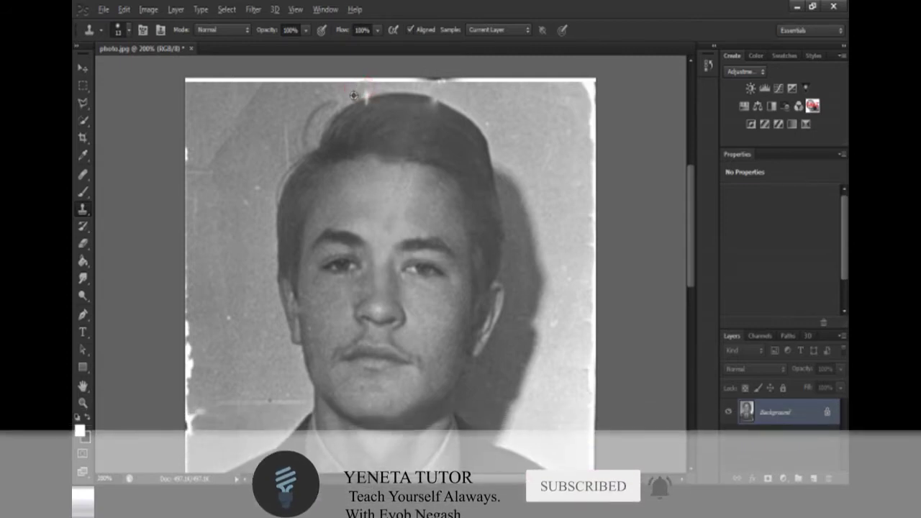
click(354, 94)
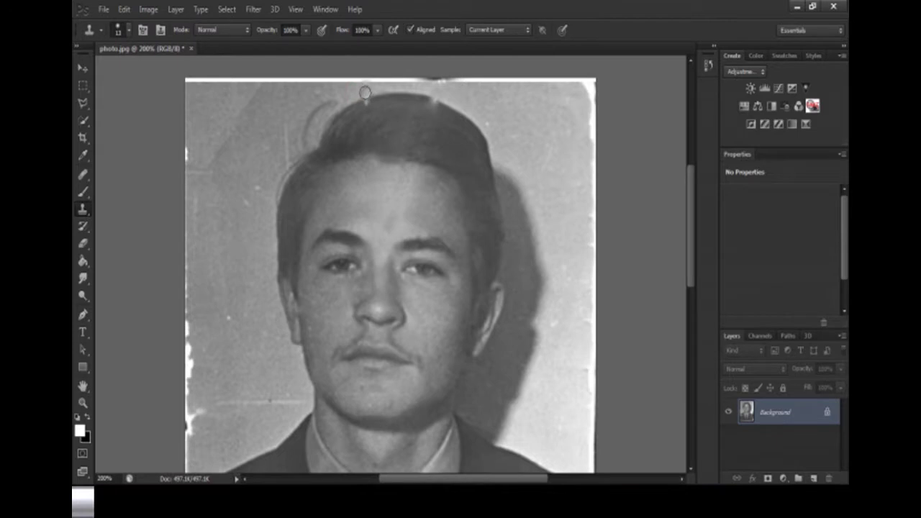
click(365, 92)
click(419, 104)
- Patch the torn white lines across the jacket's left shoulder in two sections with clean dark fabric from below
scroll(434, 102, down, 5)
mouse_move(83, 175)
mouse_down()
mouse_move(137, 183)
mouse_move(136, 195)
mouse_up()
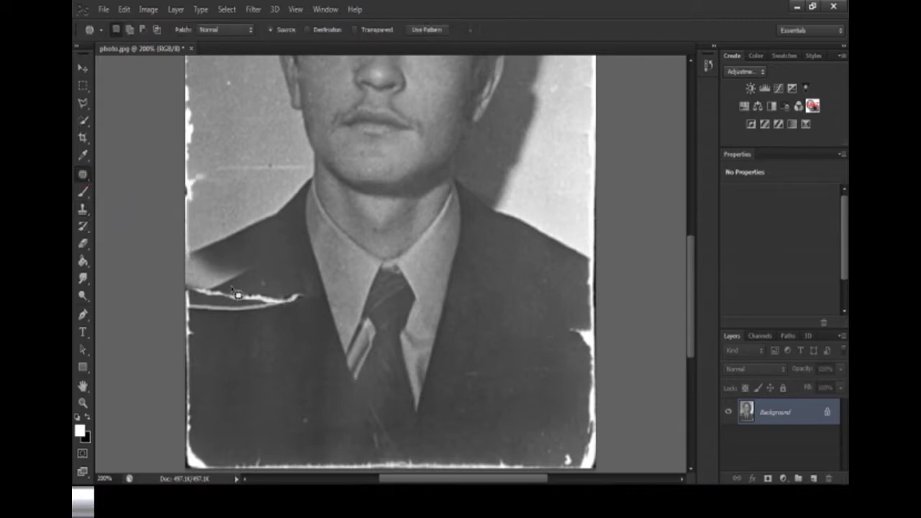
mouse_move(284, 291)
mouse_down()
mouse_move(315, 297)
mouse_move(308, 312)
mouse_move(247, 323)
mouse_move(248, 293)
mouse_move(288, 293)
mouse_move(283, 349)
mouse_up()
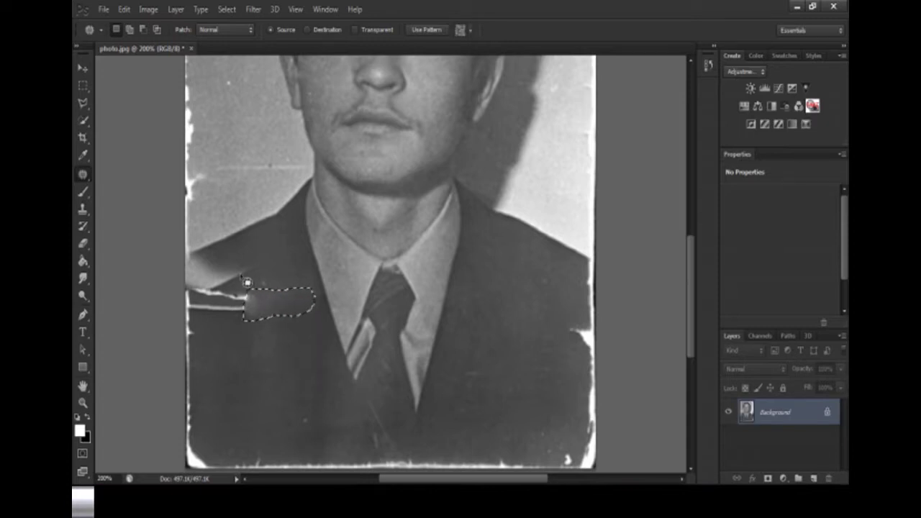
click(239, 294)
mouse_move(239, 293)
mouse_down()
mouse_move(250, 293)
mouse_move(263, 312)
mouse_move(253, 323)
mouse_move(195, 321)
mouse_move(190, 300)
mouse_move(236, 290)
mouse_move(241, 353)
mouse_up()
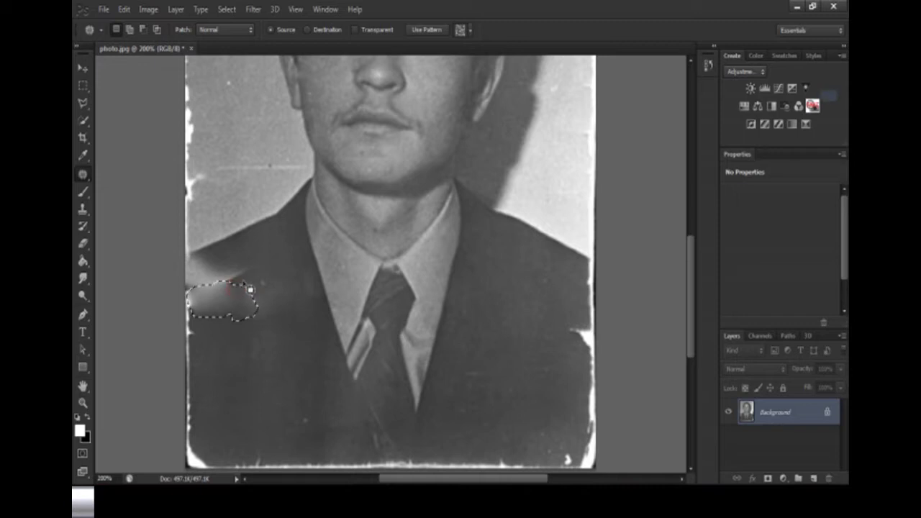
key(ctrl+d)
- Clone dark jacket fabric over the pale smudge at the left edge of the shoulder
key(s)
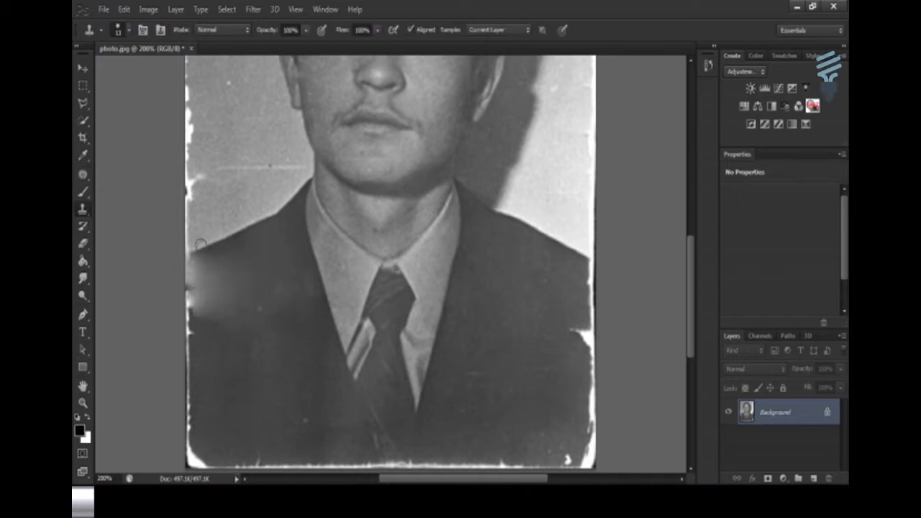
alt+click(247, 249)
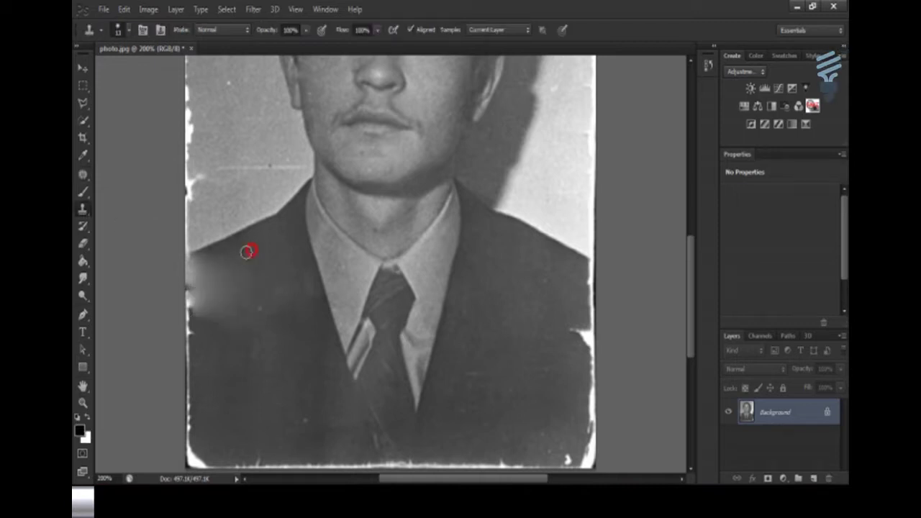
click(204, 259)
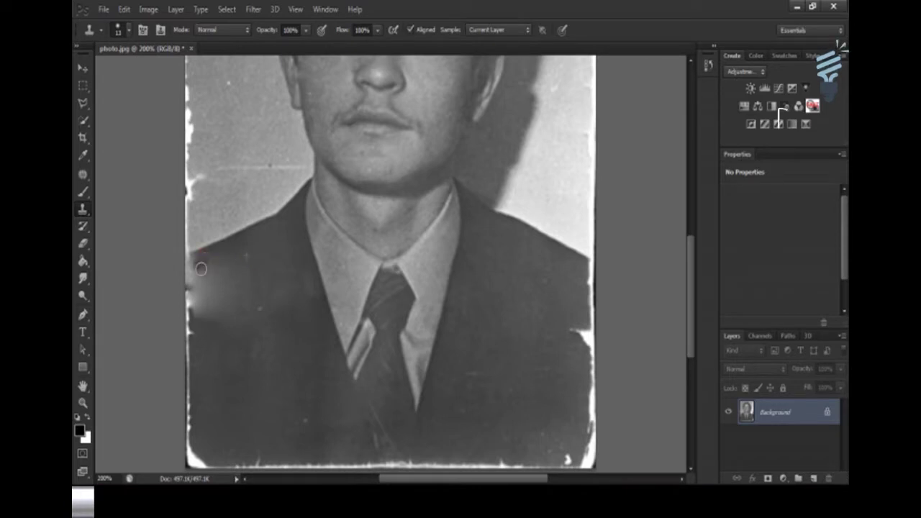
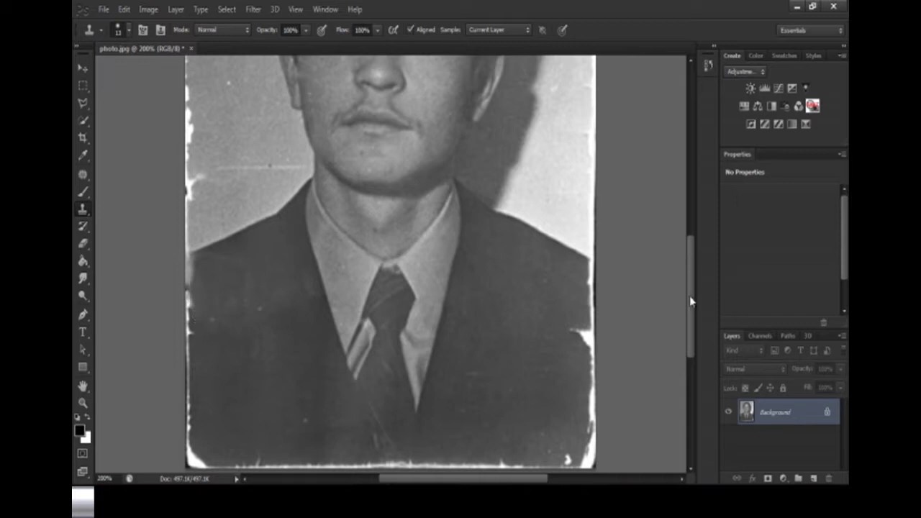
drag(690, 298, 690, 246)
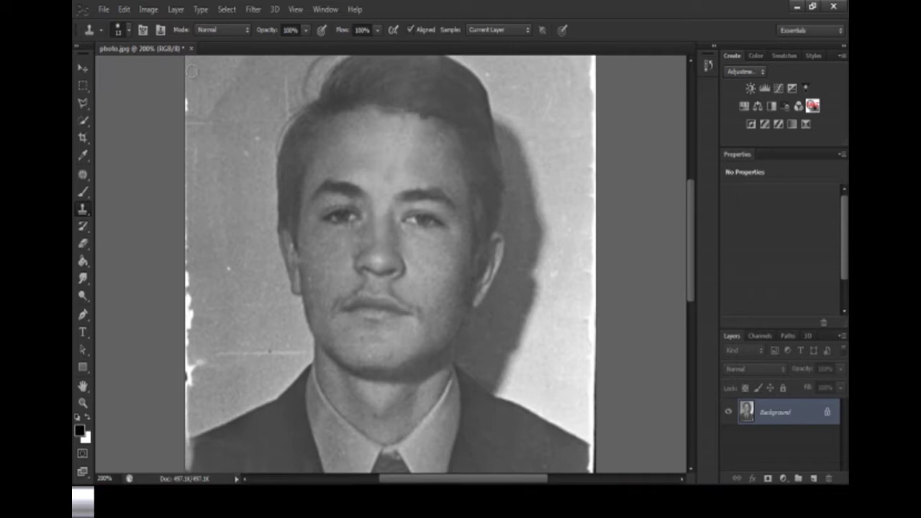
- Crop the photo slightly inward on all four sides to cut off its torn white borders
click(84, 404)
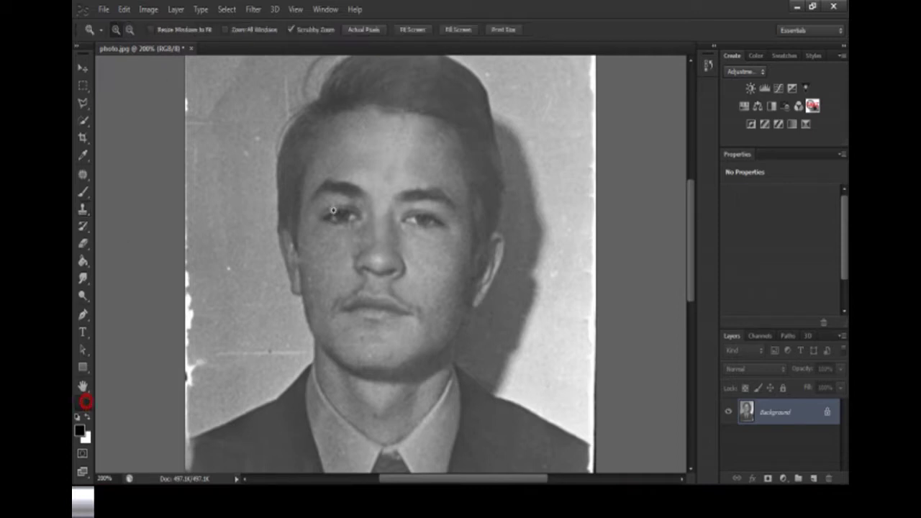
click(413, 31)
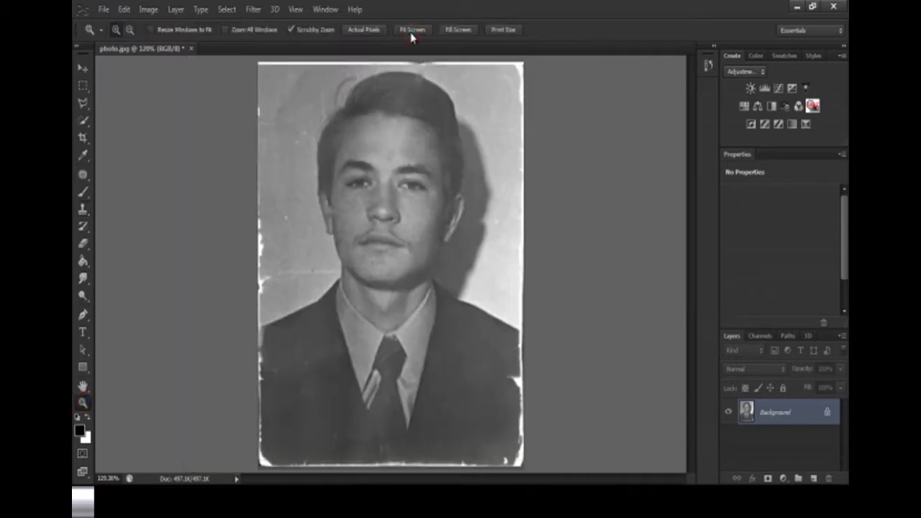
click(84, 138)
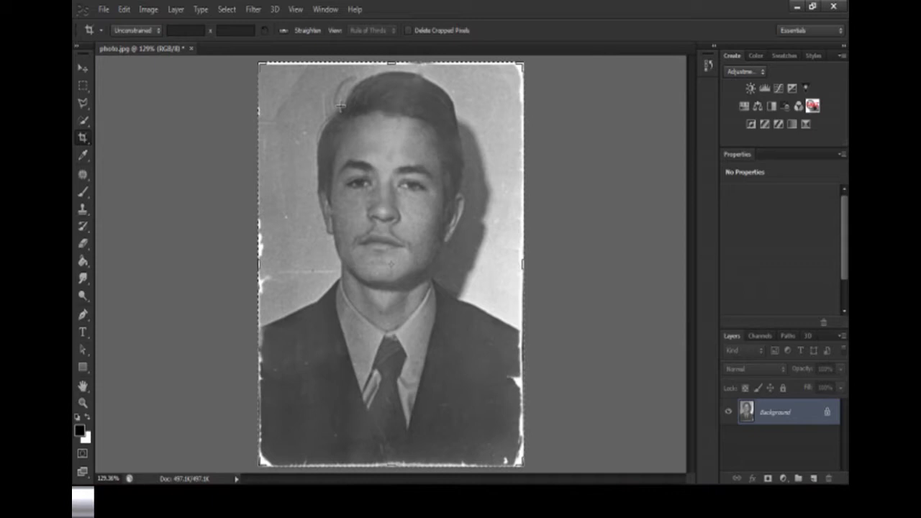
click(390, 63)
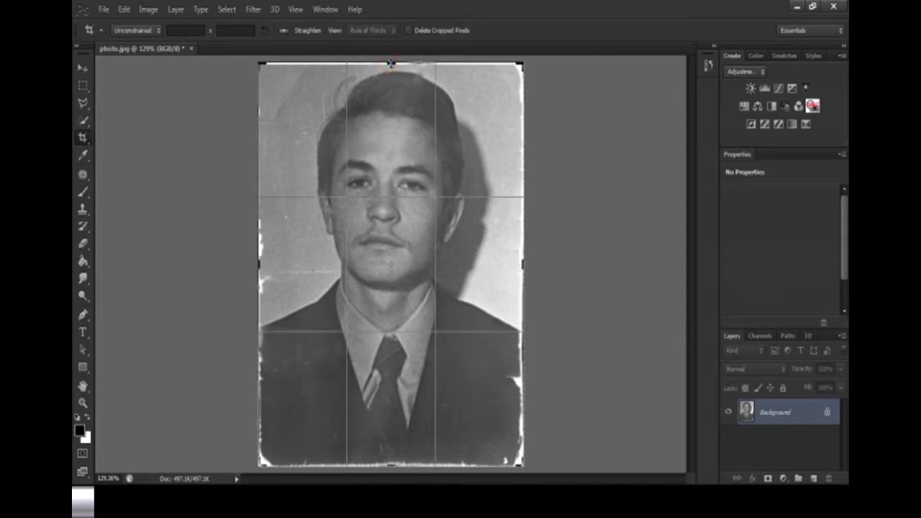
drag(390, 64, 391, 67)
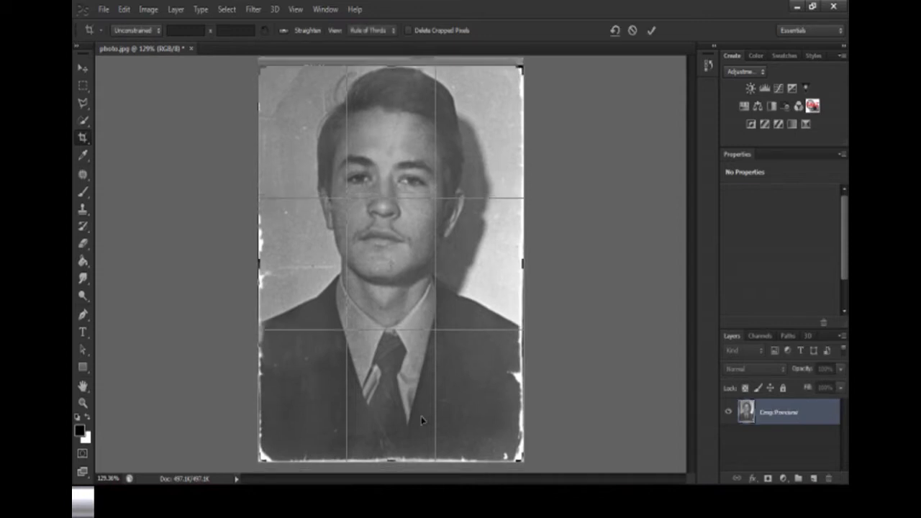
drag(391, 461, 391, 454)
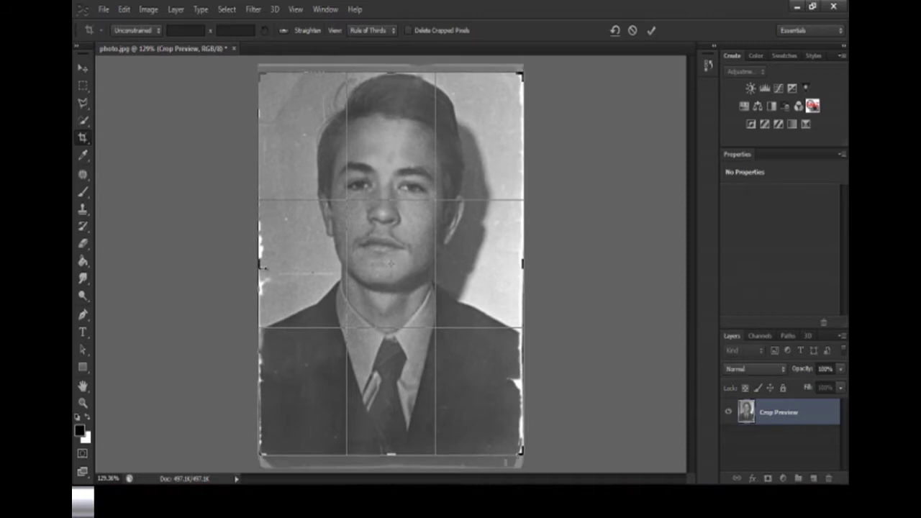
drag(261, 265, 264, 265)
drag(518, 264, 512, 264)
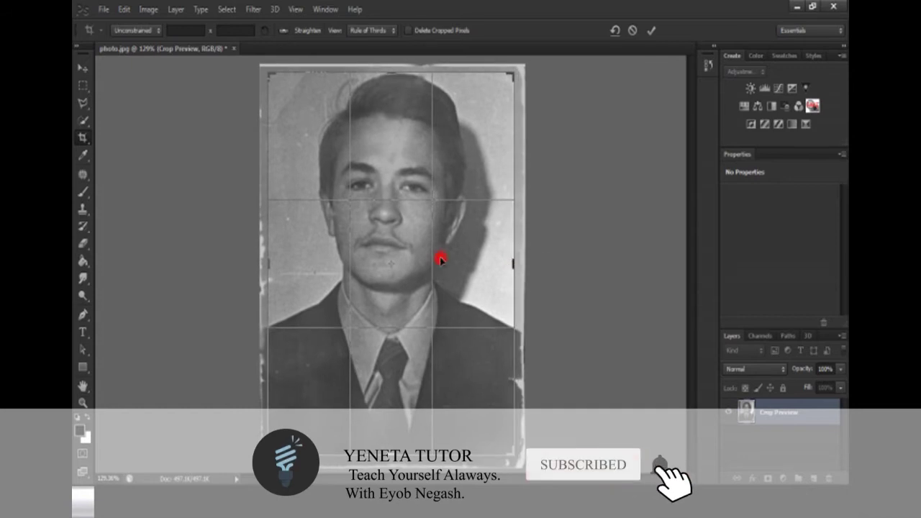
key(Return)
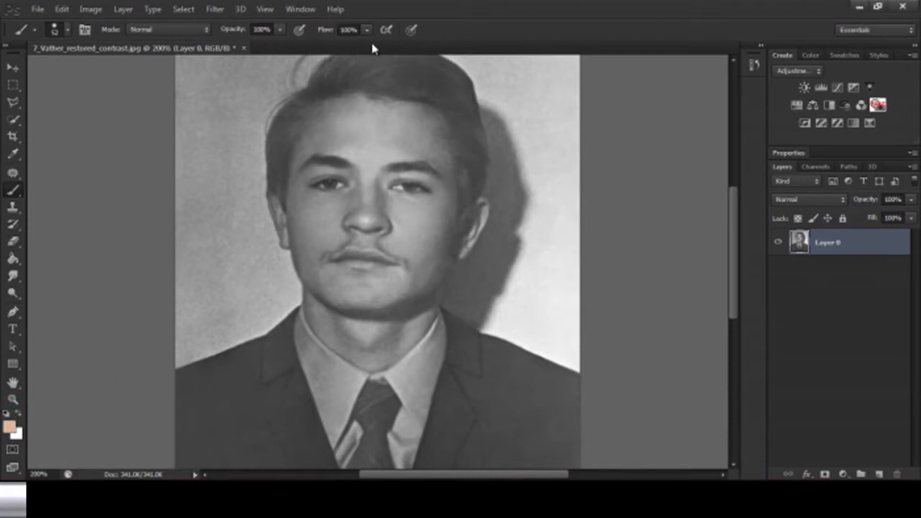
- Create a new layer above the portrait and fill it with the peach skin tone #e3b79a
click(12, 400)
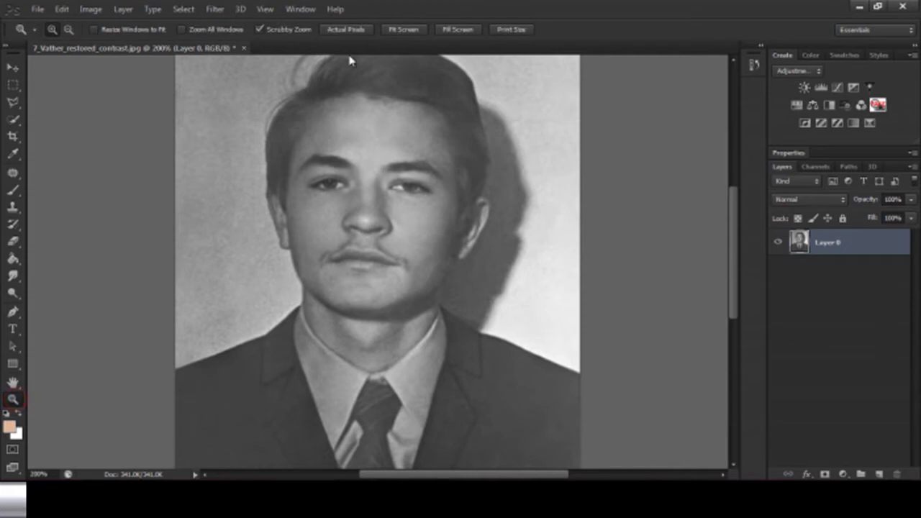
click(401, 30)
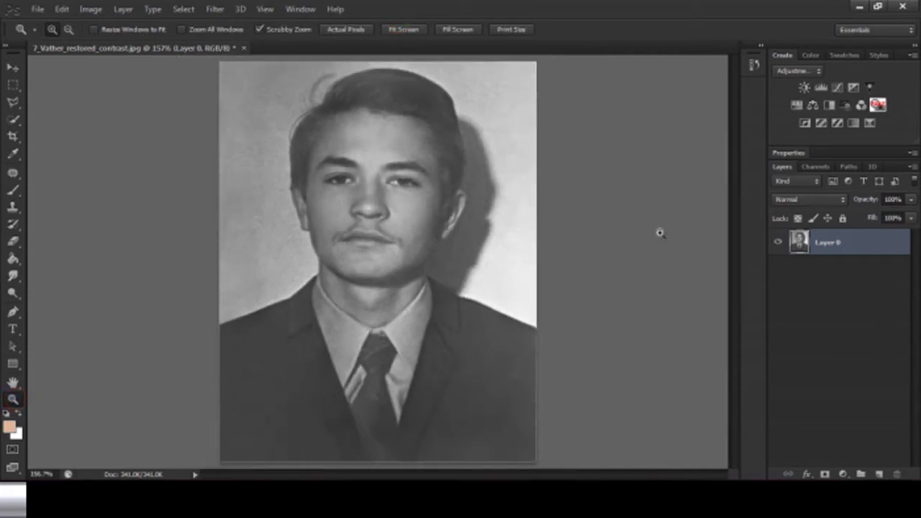
click(878, 475)
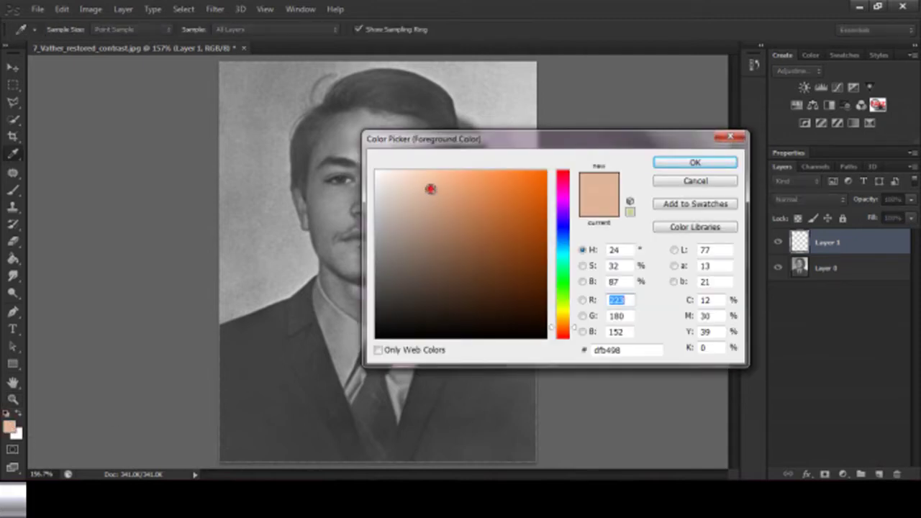
click(430, 188)
click(659, 164)
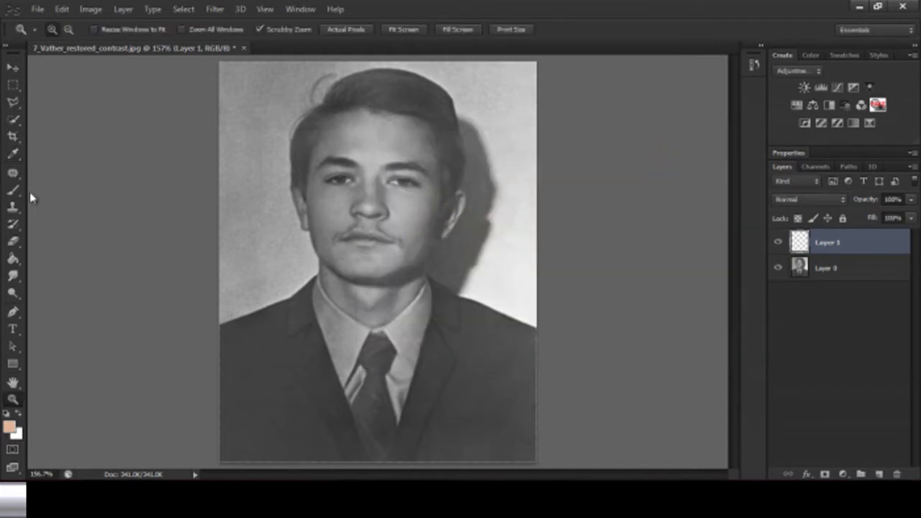
click(13, 257)
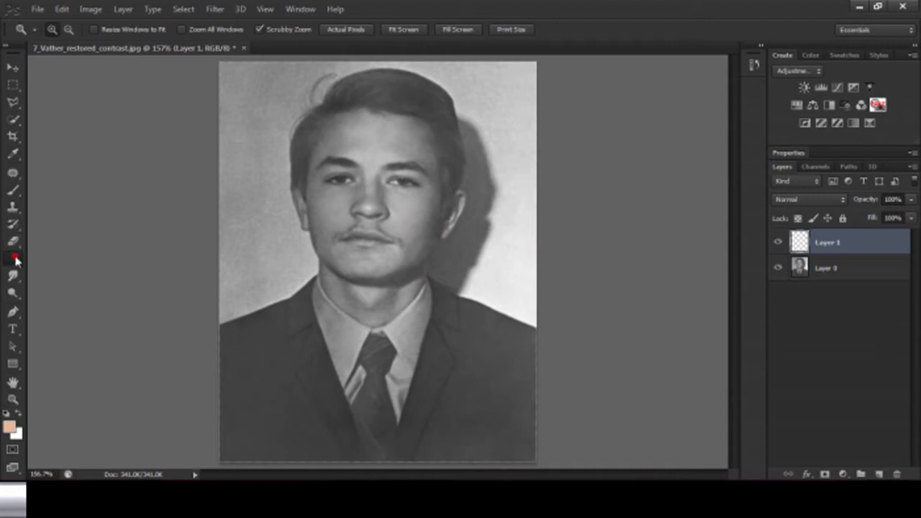
click(290, 177)
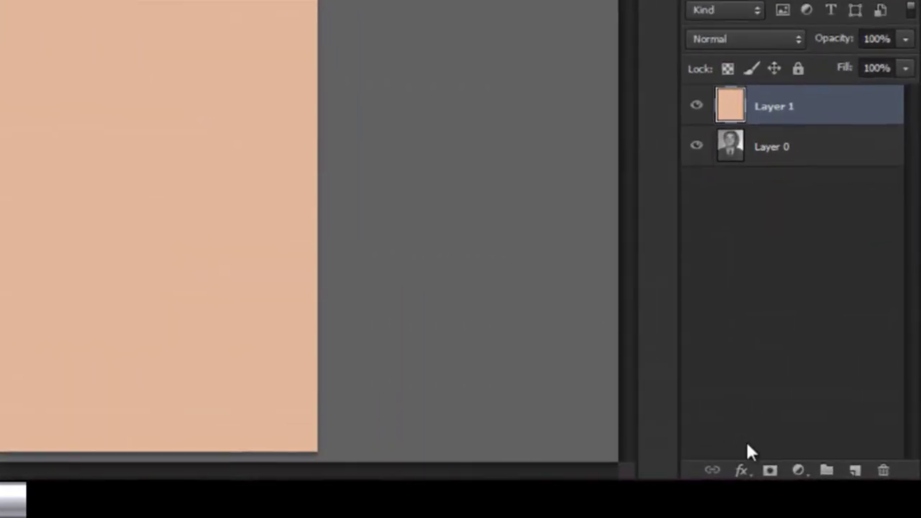
- Add a layer mask to the peach layer and paint it black around the head, keeping the fill over the face and neck
click(783, 470)
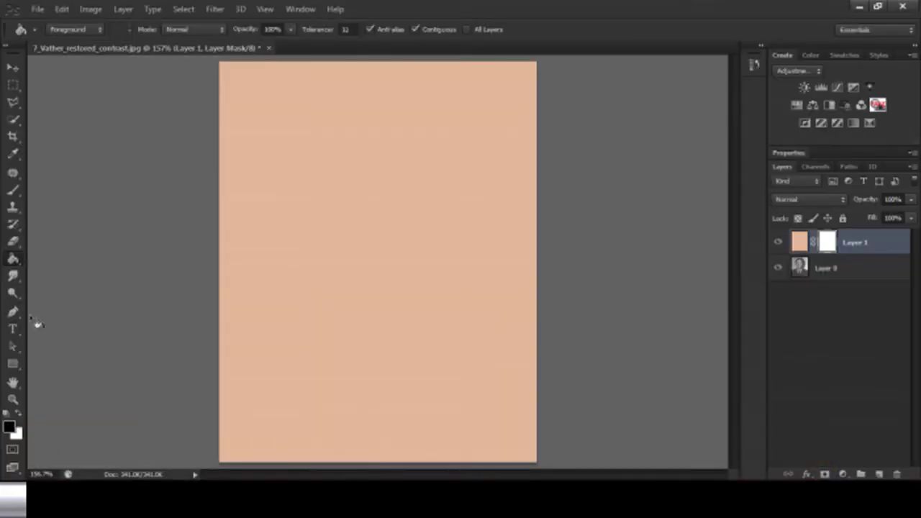
click(12, 190)
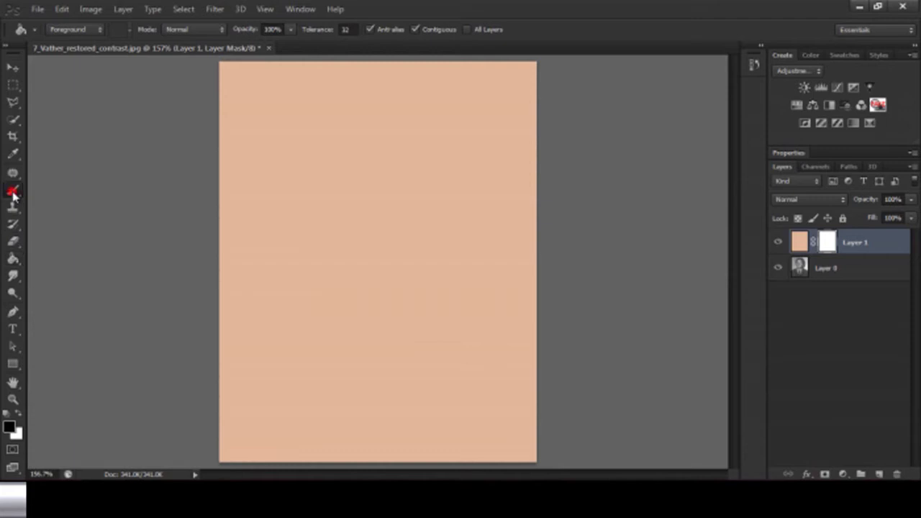
click(522, 76)
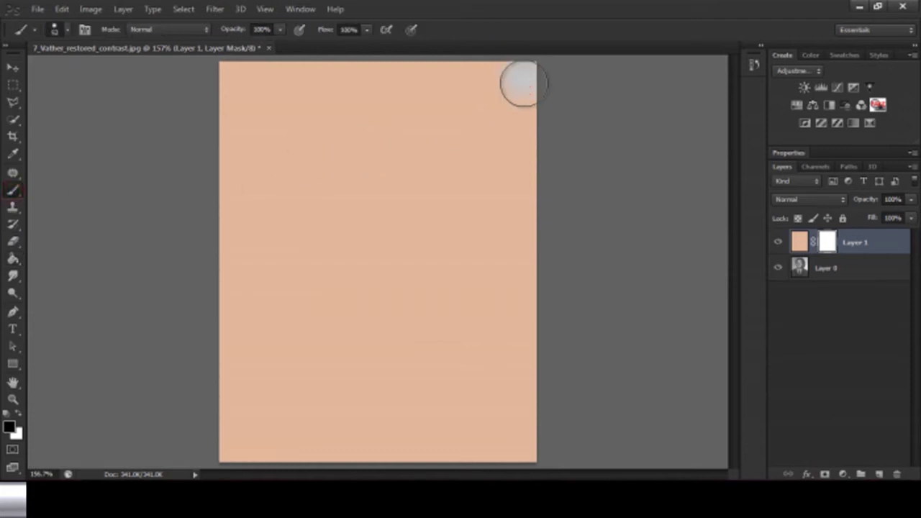
mouse_move(537, 113)
mouse_down()
mouse_move(555, 155)
mouse_move(528, 254)
mouse_move(528, 336)
mouse_move(513, 398)
mouse_move(491, 426)
mouse_move(423, 436)
mouse_move(495, 441)
mouse_move(545, 363)
mouse_up()
mouse_move(553, 411)
mouse_down()
mouse_move(531, 447)
mouse_move(308, 430)
mouse_move(249, 439)
mouse_move(360, 454)
mouse_move(261, 432)
mouse_move(231, 441)
mouse_move(207, 366)
mouse_move(206, 134)
mouse_move(213, 76)
mouse_move(223, 78)
mouse_up()
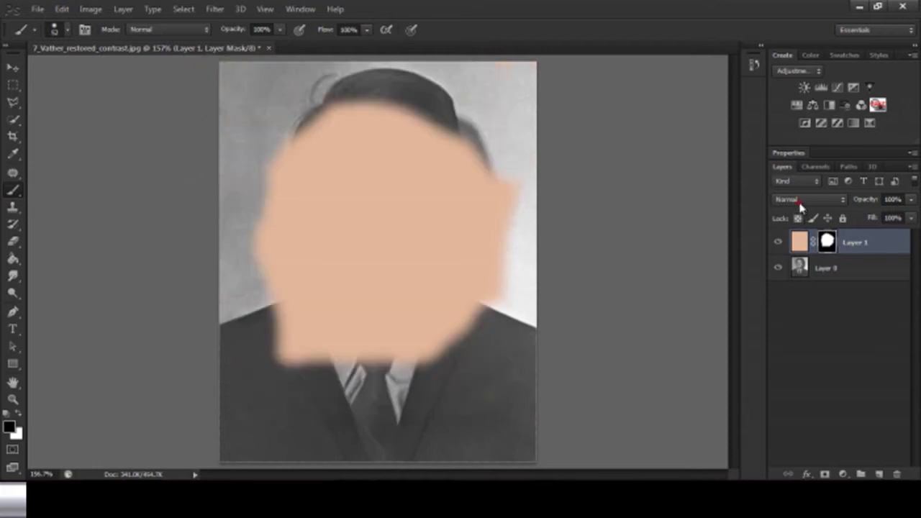
- Set the peach layer's blending mode to Color and mask its tint off the hair, background, collar and jacket, leaving only the skin coloured
click(801, 207)
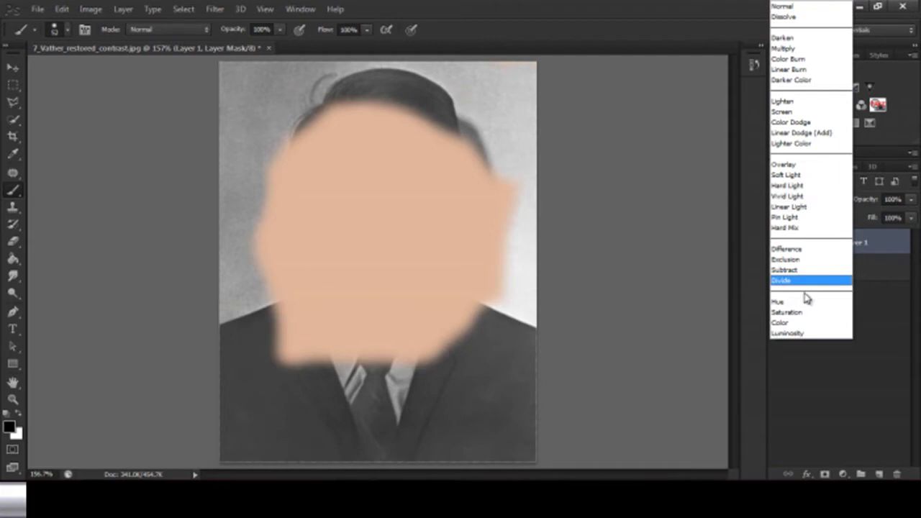
click(799, 323)
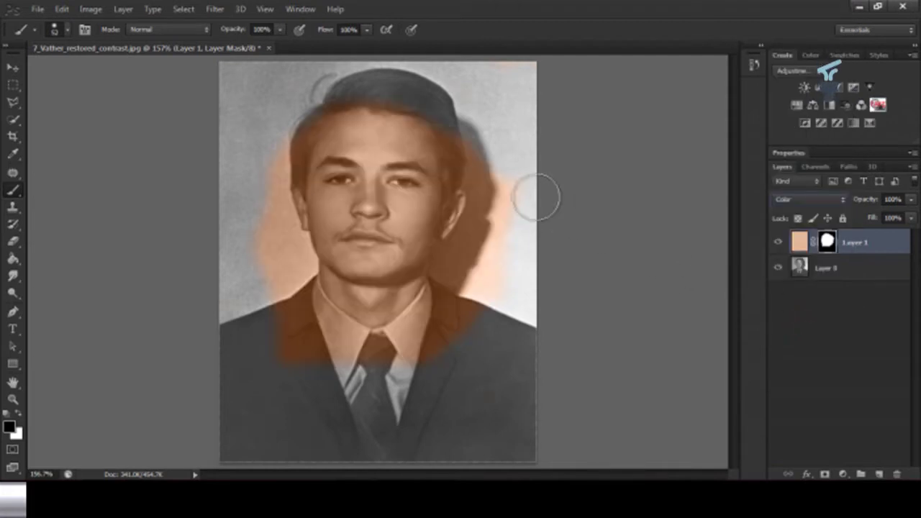
click(463, 148)
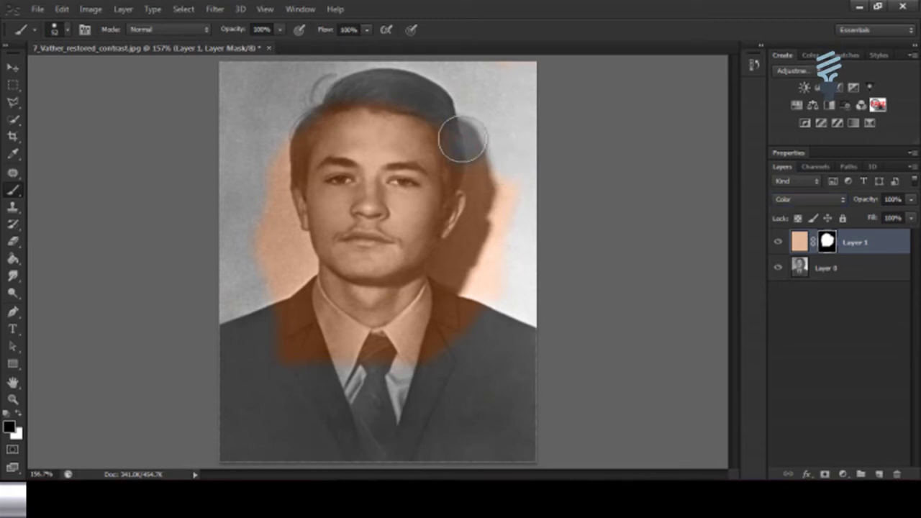
click(463, 142)
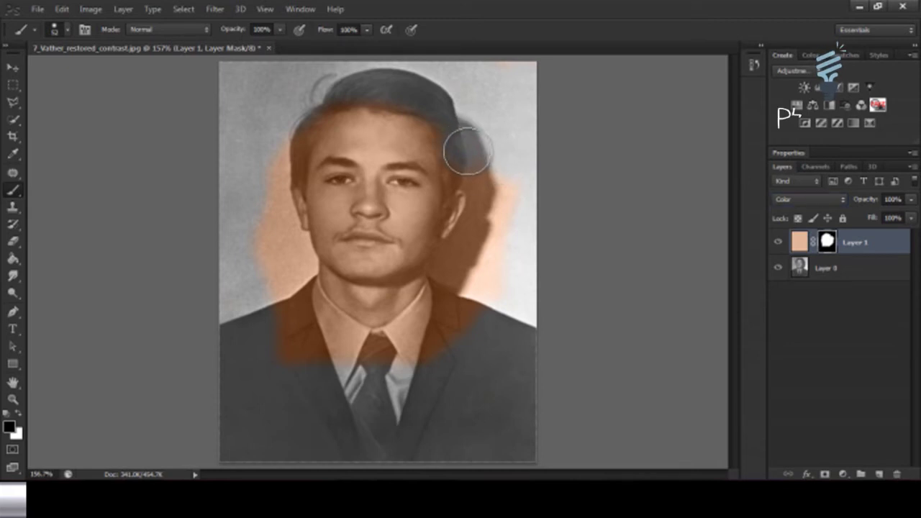
mouse_move(465, 149)
mouse_down()
mouse_move(494, 160)
mouse_move(503, 185)
mouse_move(475, 263)
mouse_move(455, 264)
mouse_move(469, 267)
mouse_move(434, 323)
mouse_move(382, 355)
mouse_move(442, 345)
mouse_up()
key(ctrl+plus)
key(ctrl+plus)
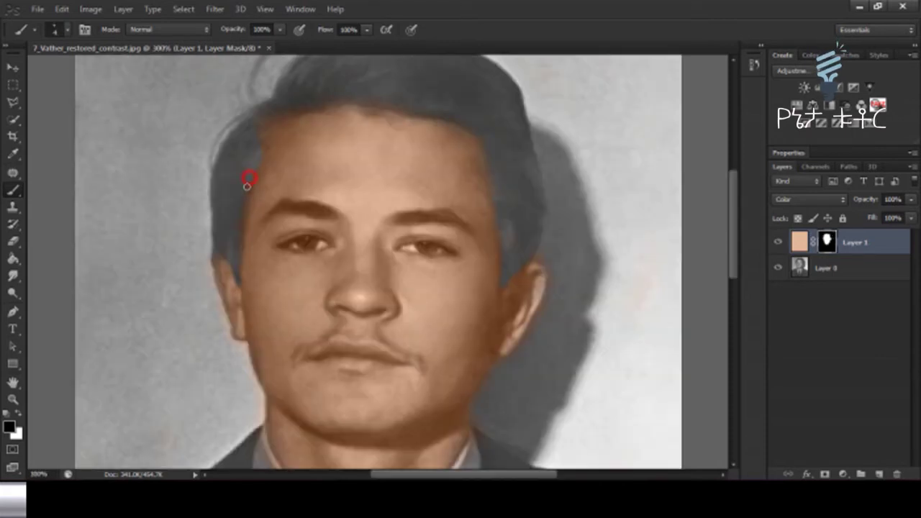
drag(247, 186, 242, 201)
key(z)
key(ctrl+0)
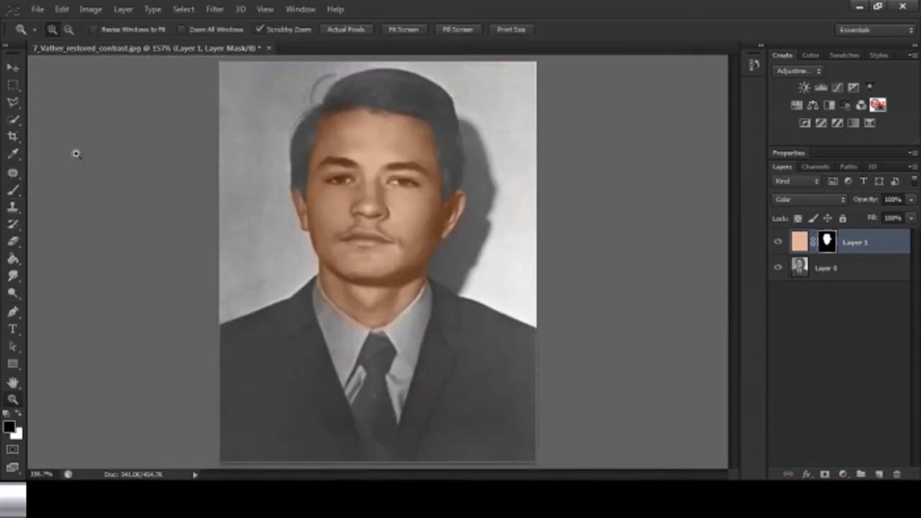
- Create another new layer on top and fill it with a bright blue of hue 224°
click(13, 191)
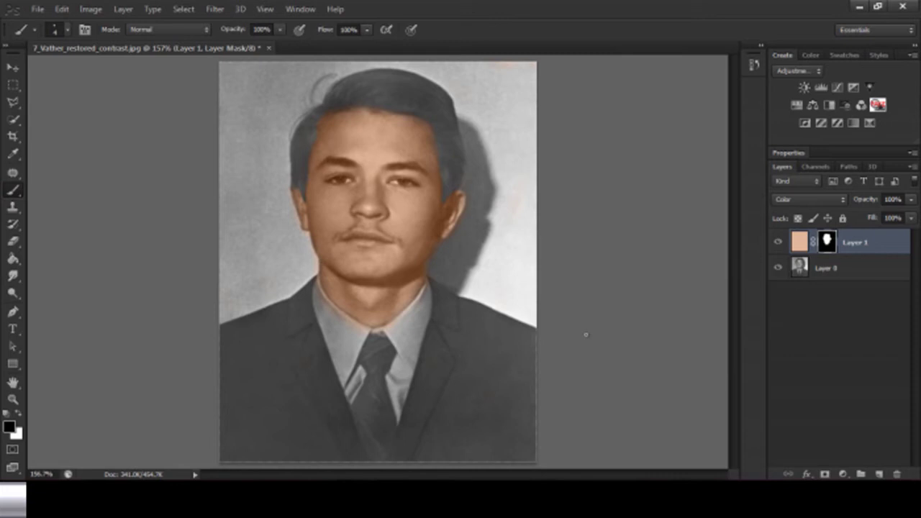
click(879, 475)
click(10, 427)
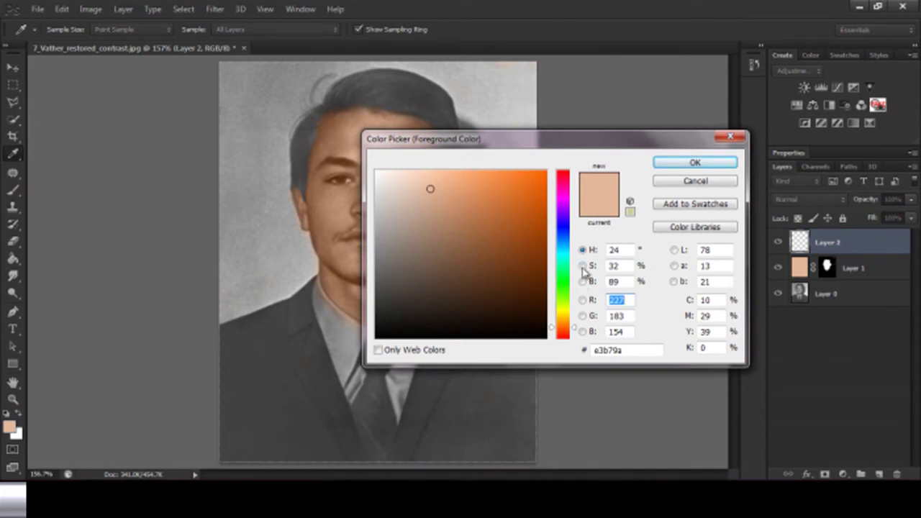
drag(561, 235, 560, 228)
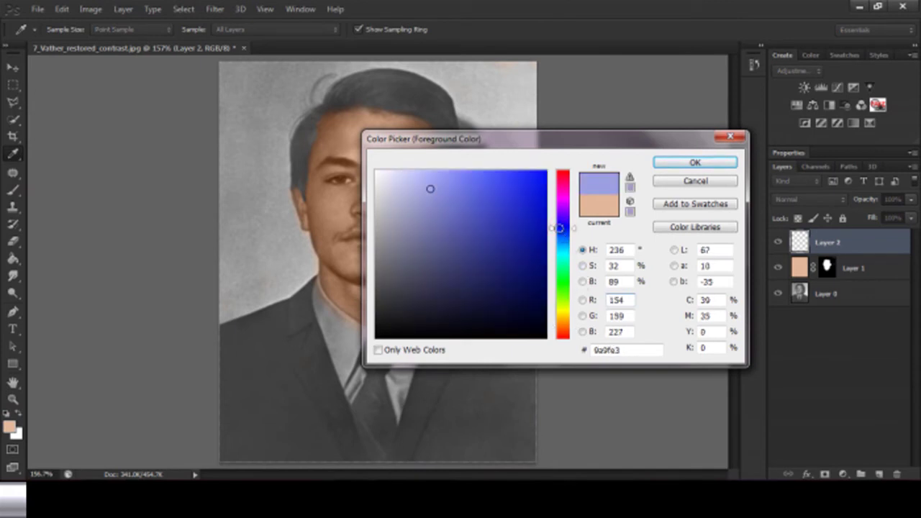
click(415, 256)
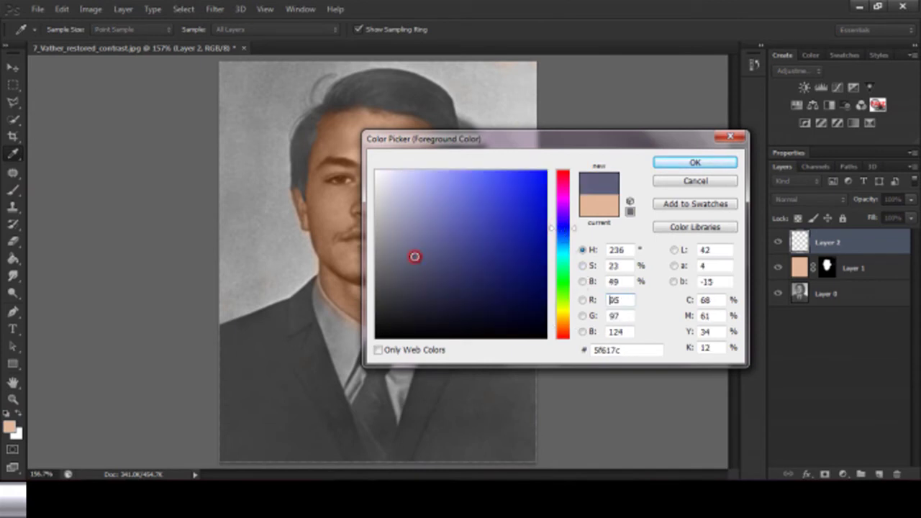
click(437, 223)
click(462, 198)
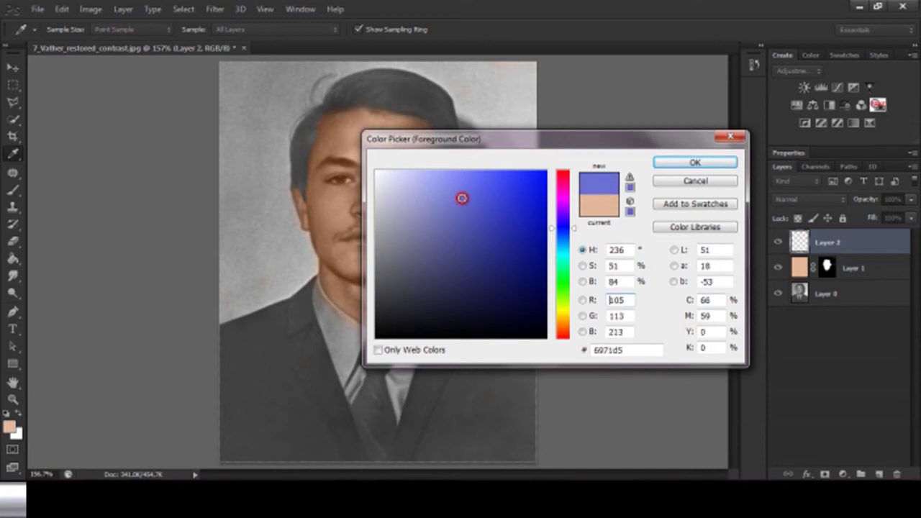
click(552, 234)
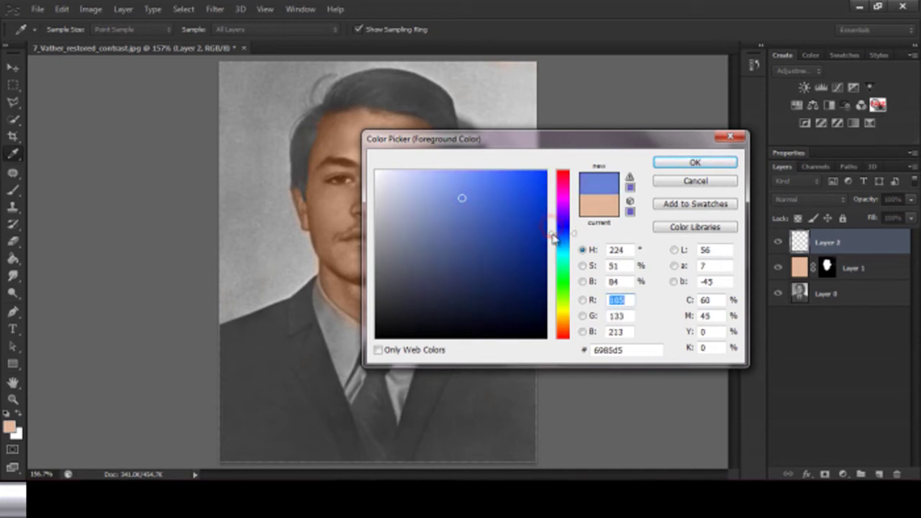
click(488, 184)
click(674, 161)
key(b)
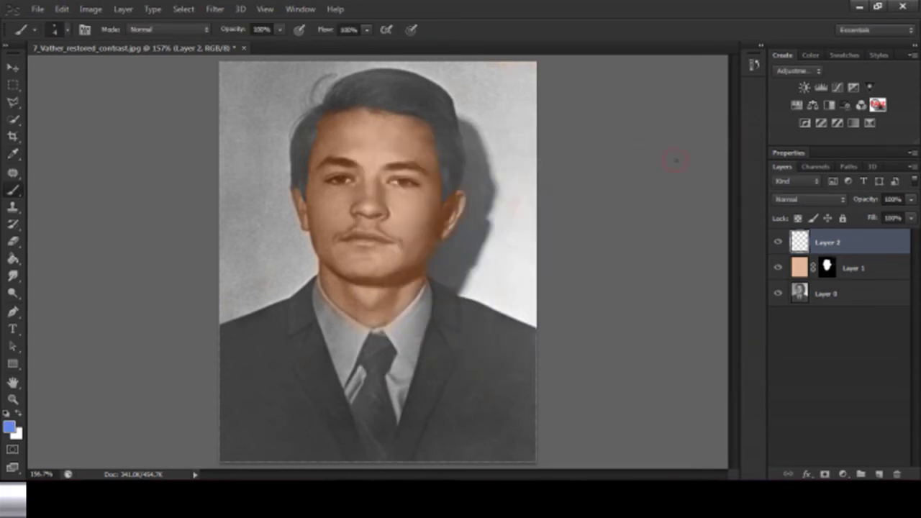
click(16, 258)
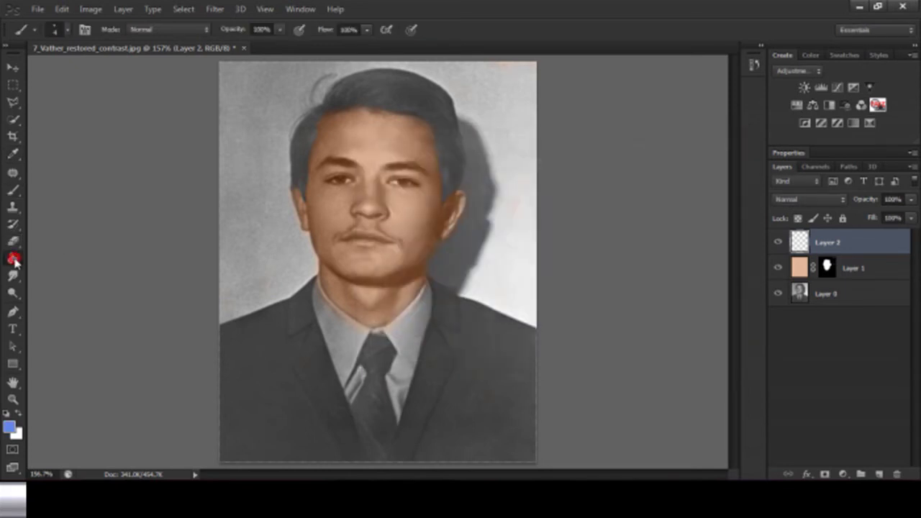
click(226, 236)
- Add a layer mask to the bright blue layer and set its blending mode to Color
click(11, 68)
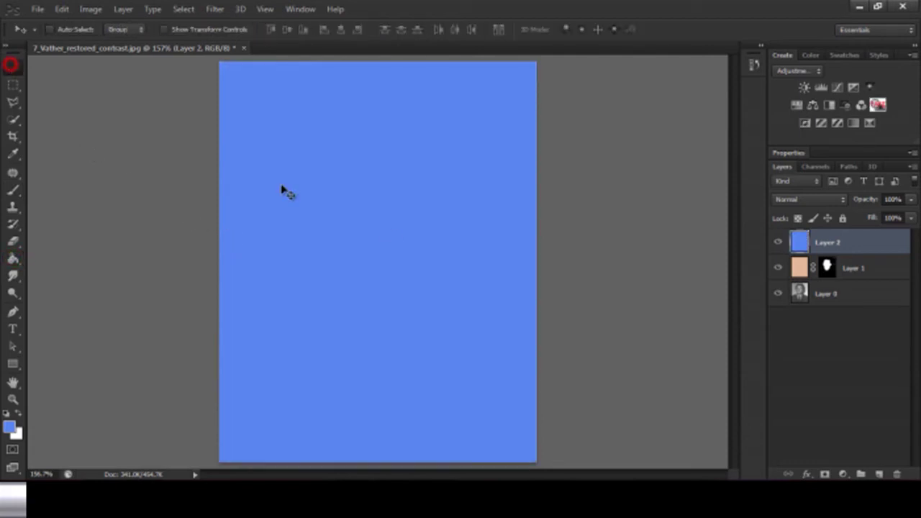
click(824, 475)
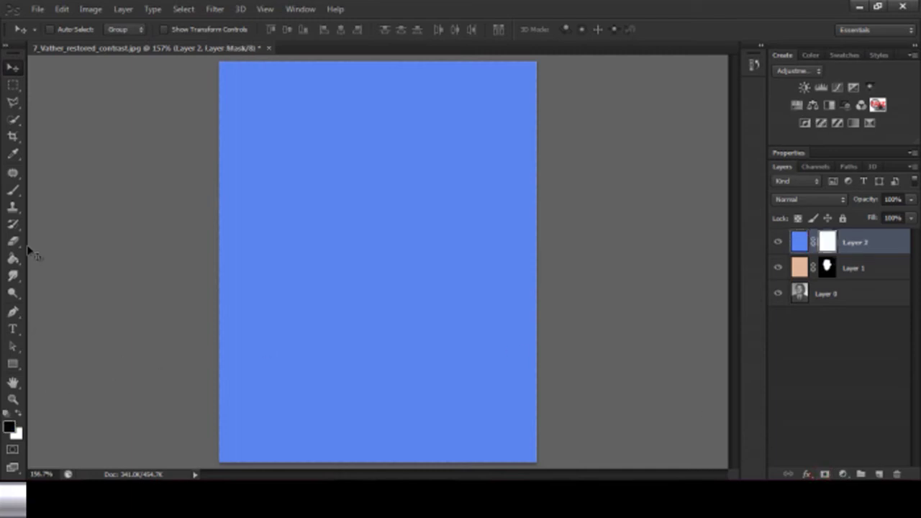
click(13, 190)
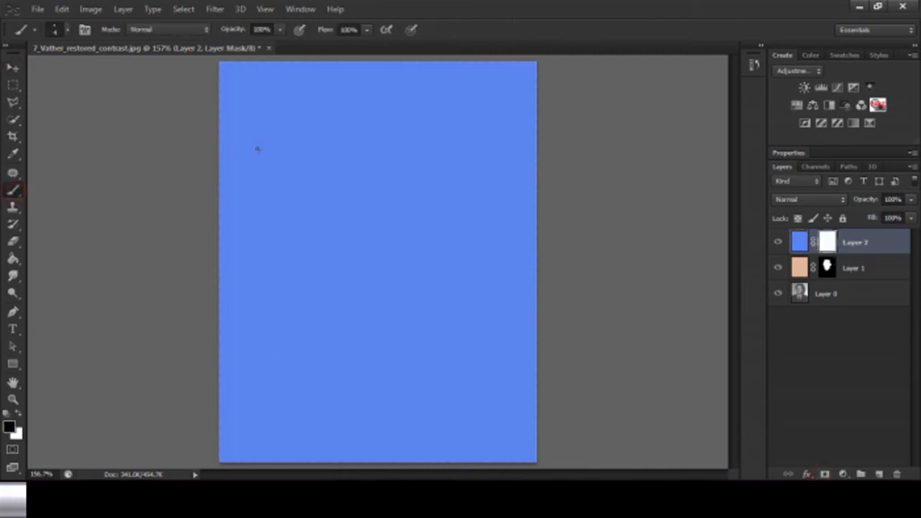
click(795, 200)
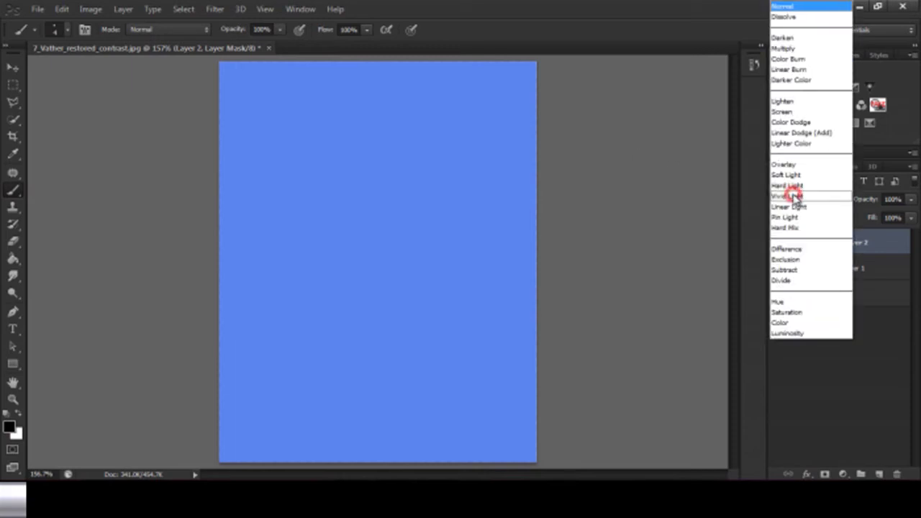
click(785, 325)
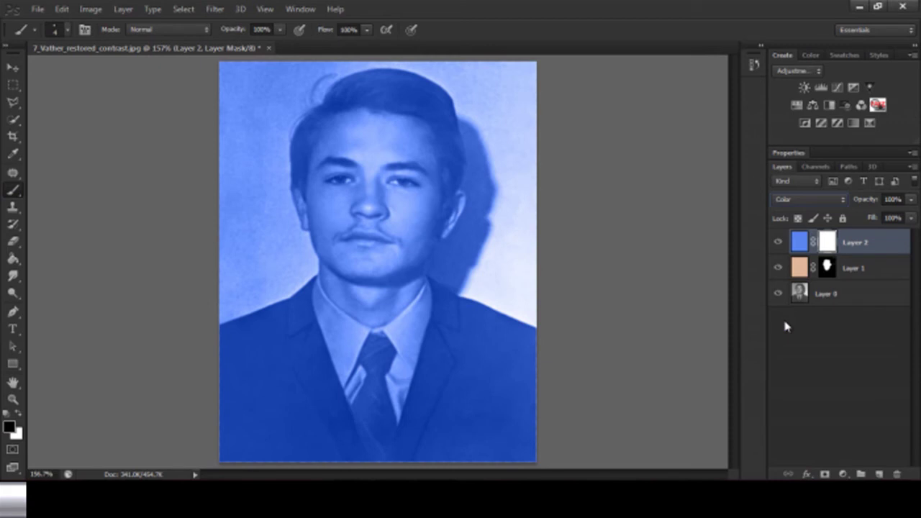
- Enlarge the brush to 58 px and paint the blue layer's mask black over everything except the tie, using a smaller brush near its edges
right_click(397, 207)
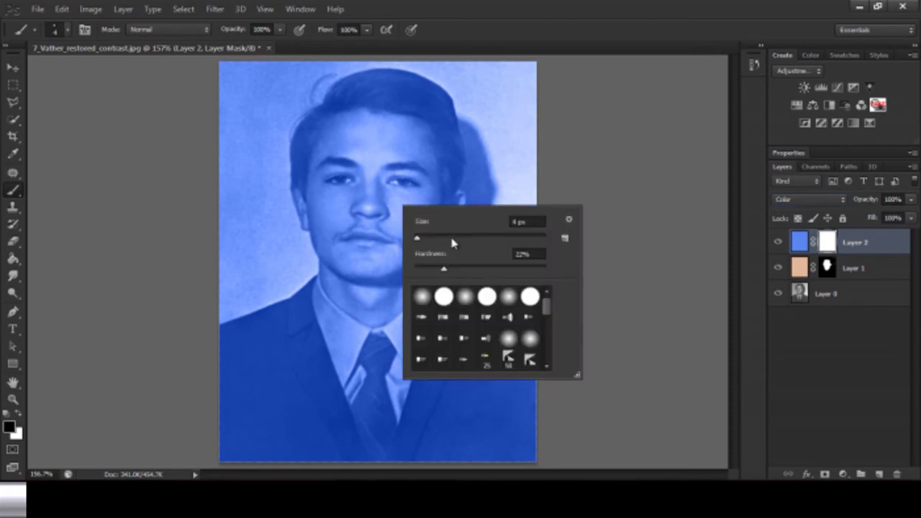
click(452, 238)
key(Return)
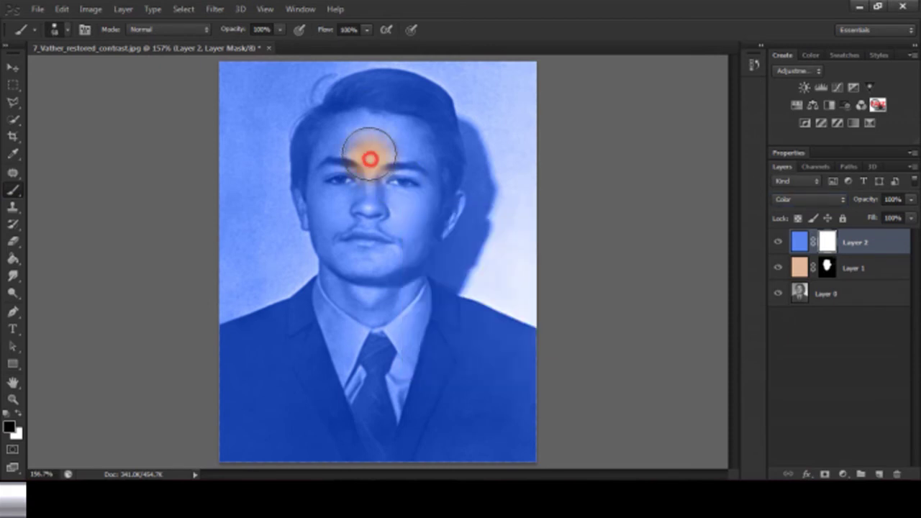
mouse_move(366, 156)
mouse_down()
mouse_move(334, 88)
mouse_move(317, 83)
mouse_move(324, 67)
mouse_move(483, 97)
mouse_move(486, 87)
mouse_move(467, 74)
mouse_move(515, 76)
mouse_move(534, 91)
mouse_move(521, 69)
mouse_move(514, 197)
mouse_move(476, 378)
mouse_move(441, 389)
mouse_move(434, 353)
mouse_move(444, 294)
mouse_move(431, 226)
mouse_move(466, 137)
mouse_move(481, 200)
mouse_up()
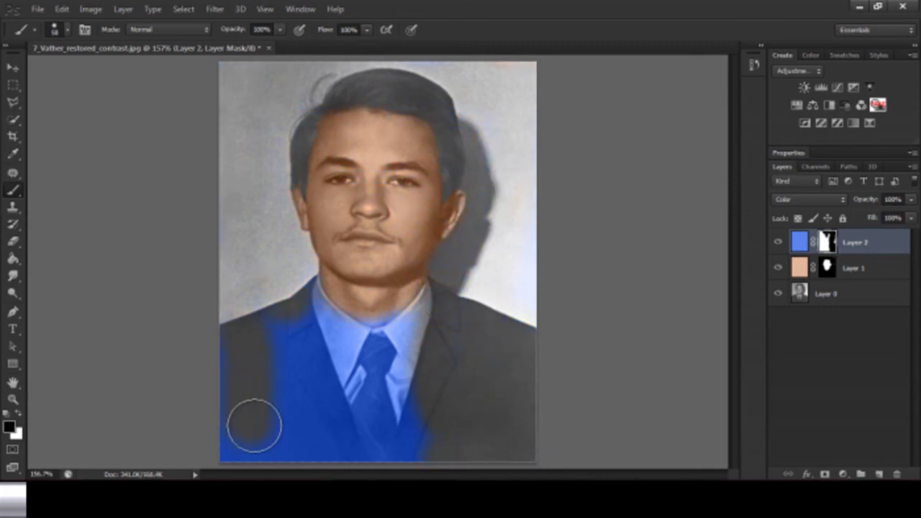
mouse_move(253, 425)
mouse_down()
mouse_move(237, 349)
mouse_move(237, 438)
mouse_move(247, 447)
mouse_move(269, 421)
mouse_up()
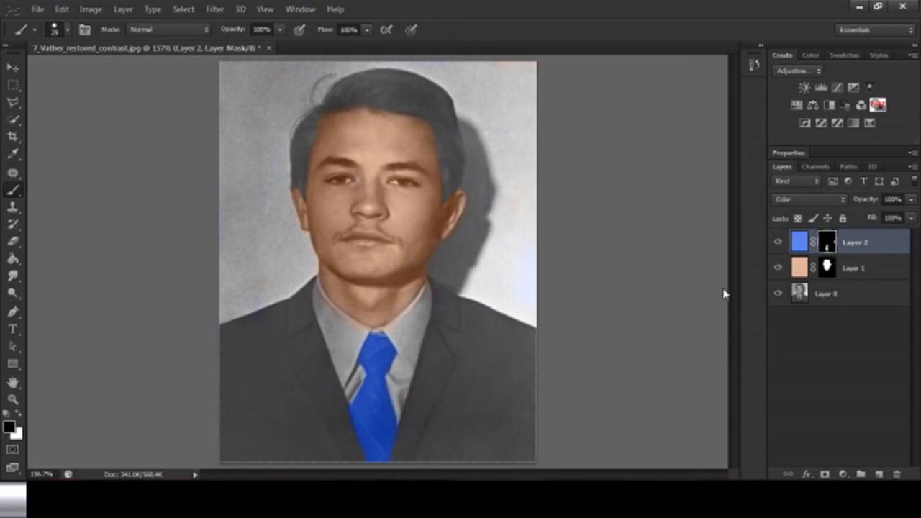
- Lower the opacity of the blue tie layer to 62%
click(910, 201)
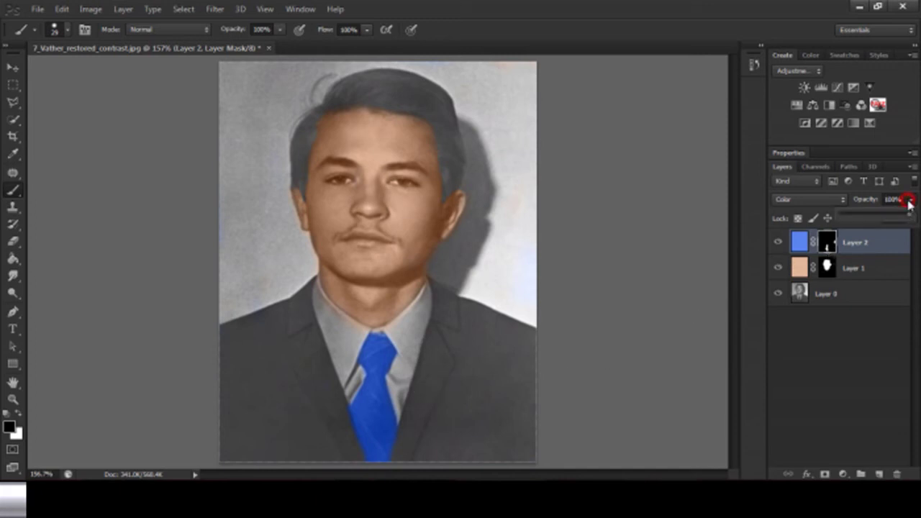
drag(911, 218, 904, 221)
drag(894, 226, 882, 227)
key(v)
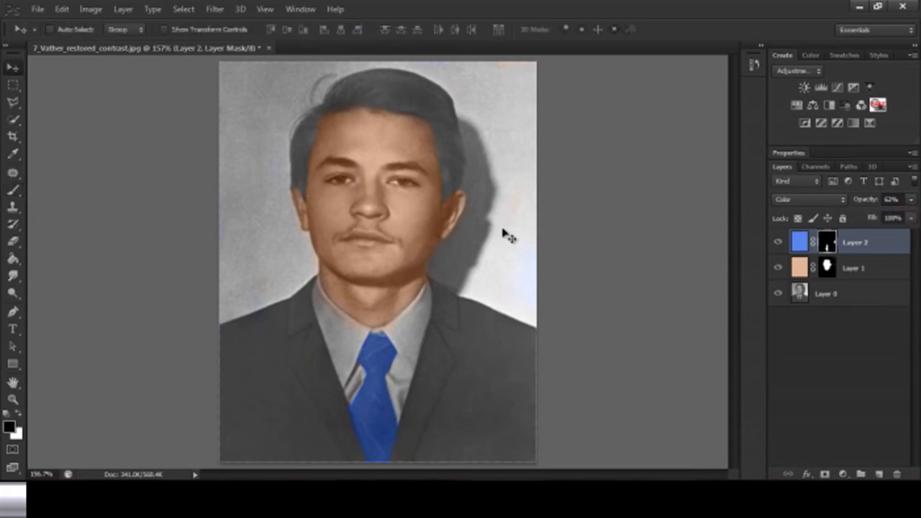
- Create another layer on top filled with a deeper blue, add a layer mask, and set its blending mode to Color
click(881, 475)
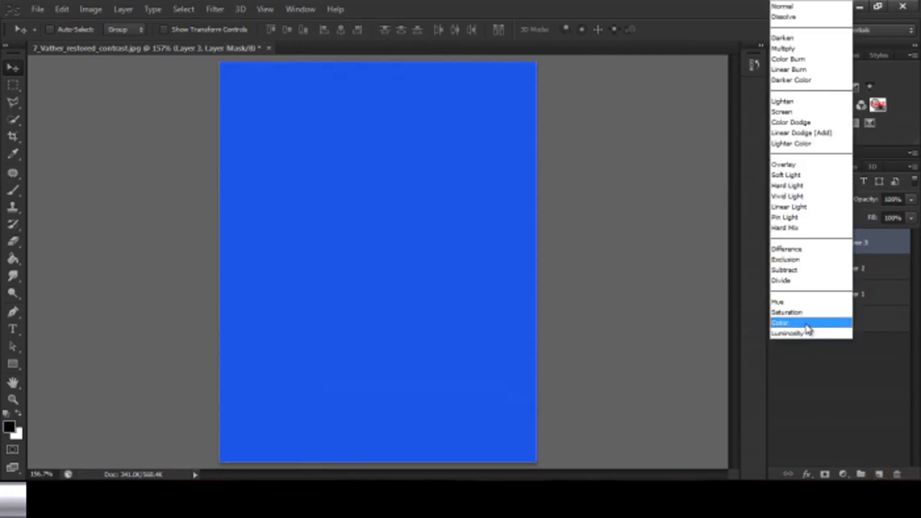
click(806, 324)
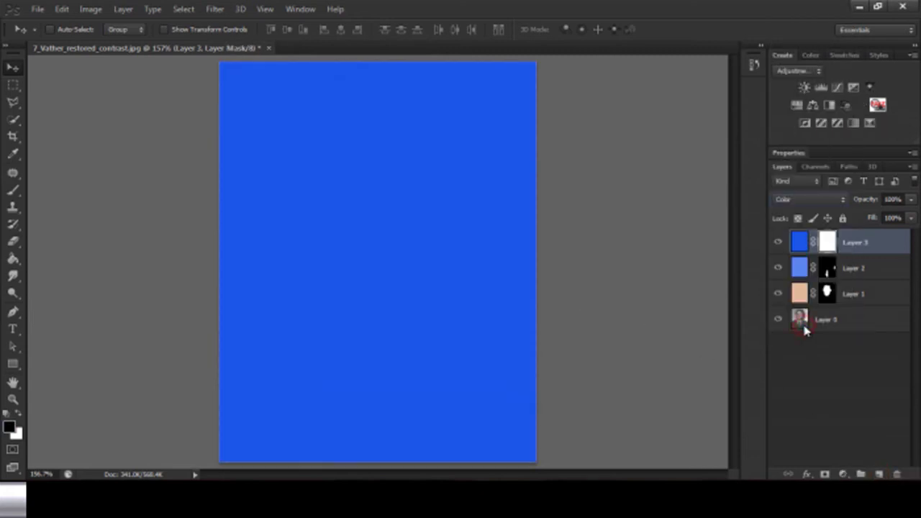
click(12, 191)
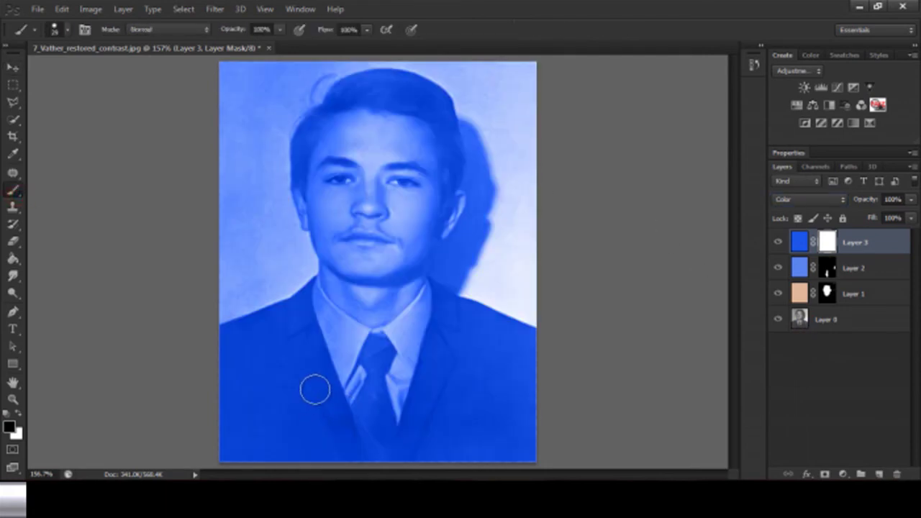
- Enlarge the brush and mask the deeper blue off the face, hair, collar, tie and jacket, keeping the tint on the outer background
mouse_move(315, 390)
mouse_down()
mouse_move(344, 375)
mouse_move(352, 291)
mouse_move(338, 164)
mouse_move(409, 201)
mouse_up()
right_click(408, 202)
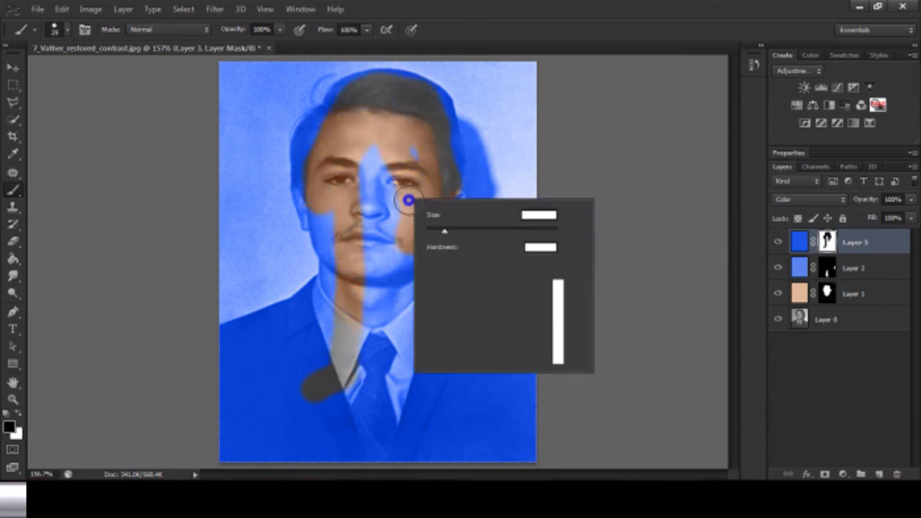
click(477, 231)
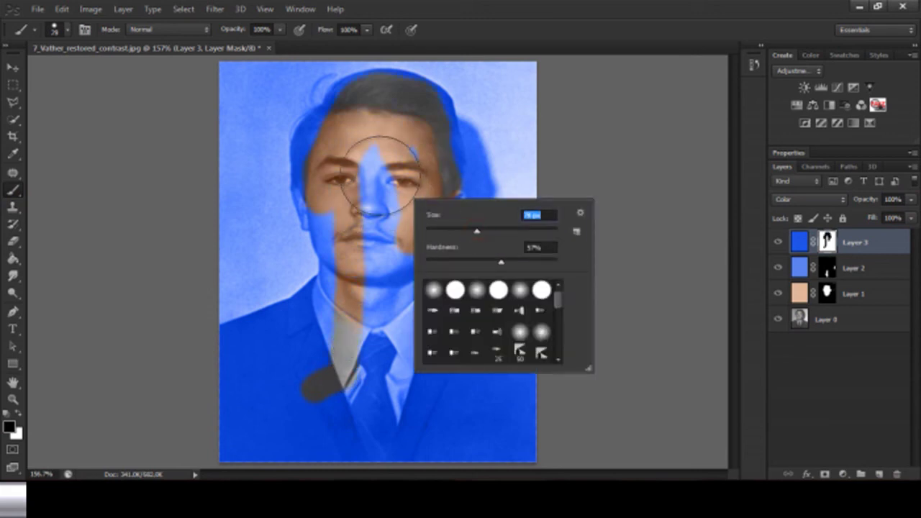
mouse_move(378, 168)
mouse_down()
mouse_move(352, 237)
mouse_move(346, 208)
mouse_move(354, 230)
mouse_move(379, 239)
mouse_up()
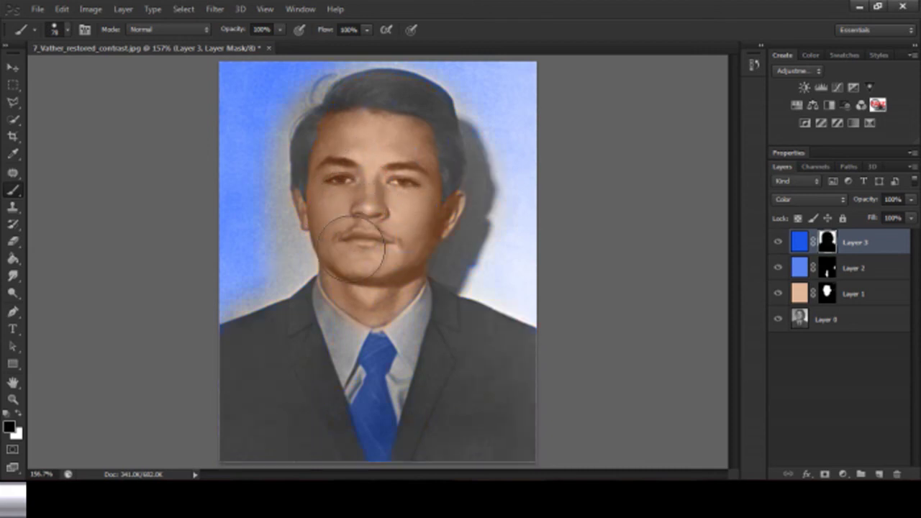
mouse_move(338, 241)
mouse_down()
mouse_move(298, 247)
mouse_move(277, 308)
mouse_move(242, 329)
mouse_move(263, 337)
mouse_up()
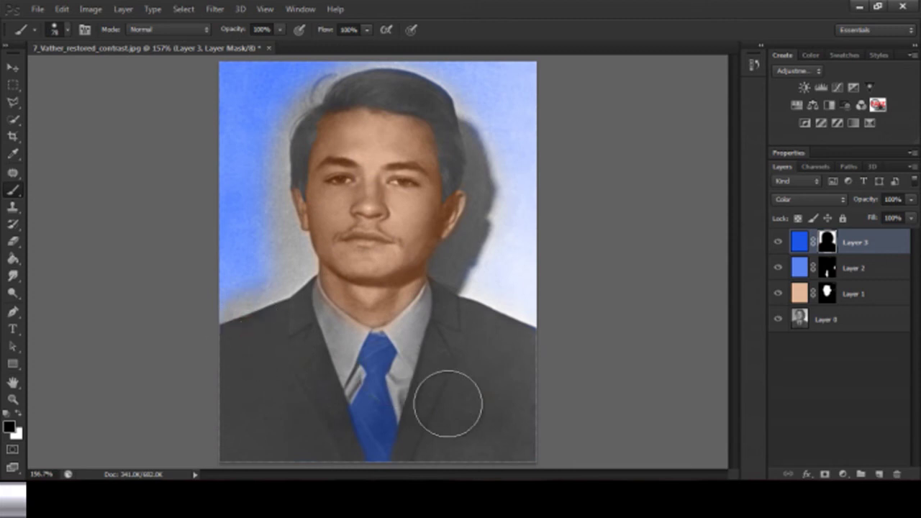